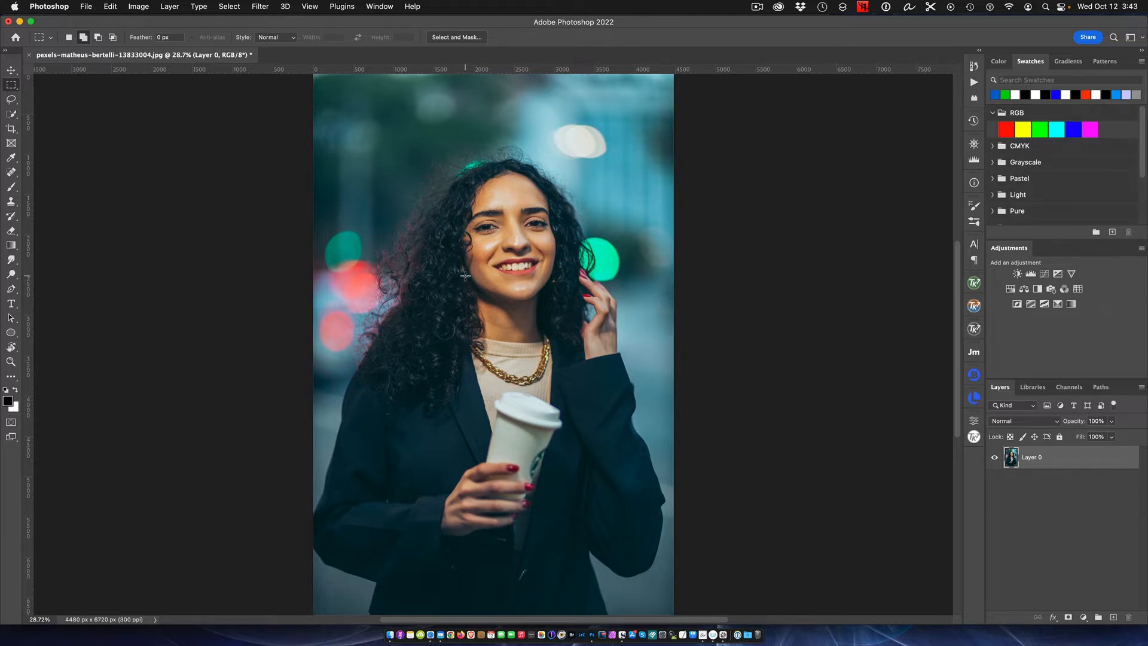
- Examine the woman's curly hair and flyaway strands up close against the blurred background
{"action": "scroll", "coordinate": [464, 274], "scroll_direction": "up", "scroll_amount": 3}
{"action": "scroll", "coordinate": [464, 274], "scroll_direction": "up", "scroll_amount": 3}
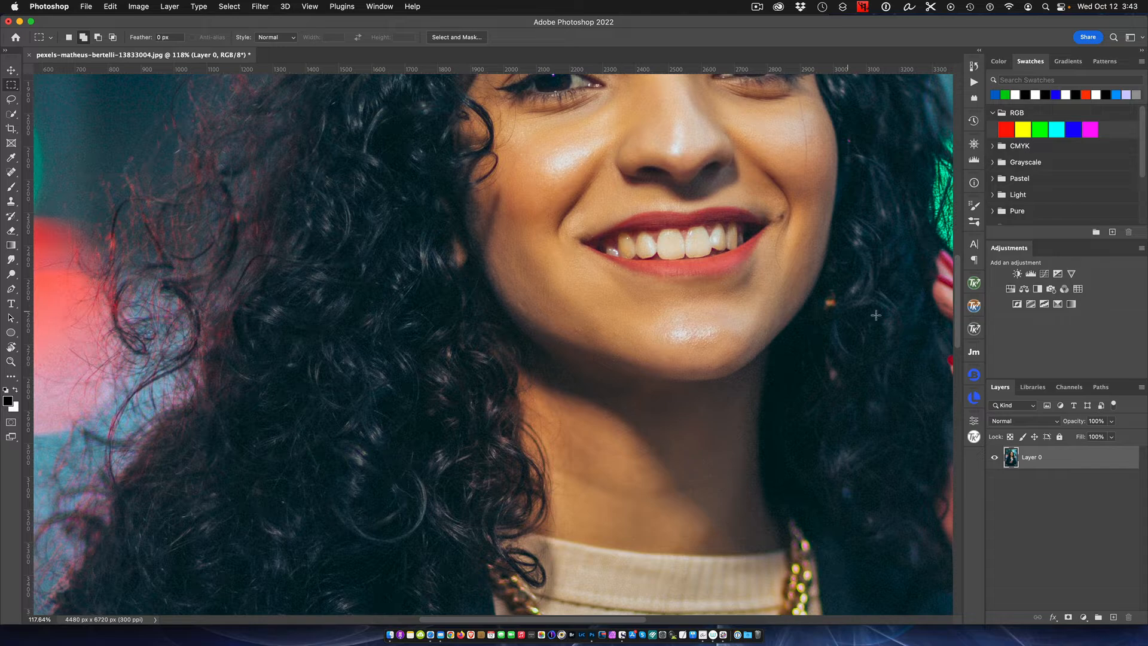
{"action": "scroll", "coordinate": [951, 281], "scroll_direction": "up", "scroll_amount": 5}
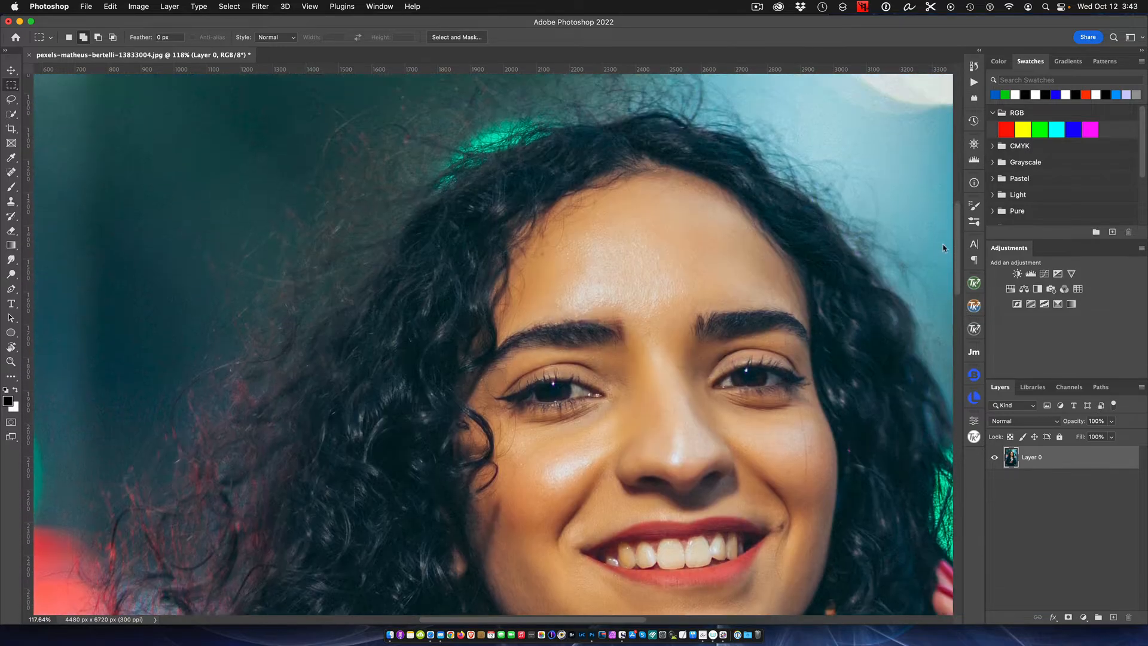
{"action": "scroll", "coordinate": [943, 248], "scroll_direction": "up", "scroll_amount": 2}
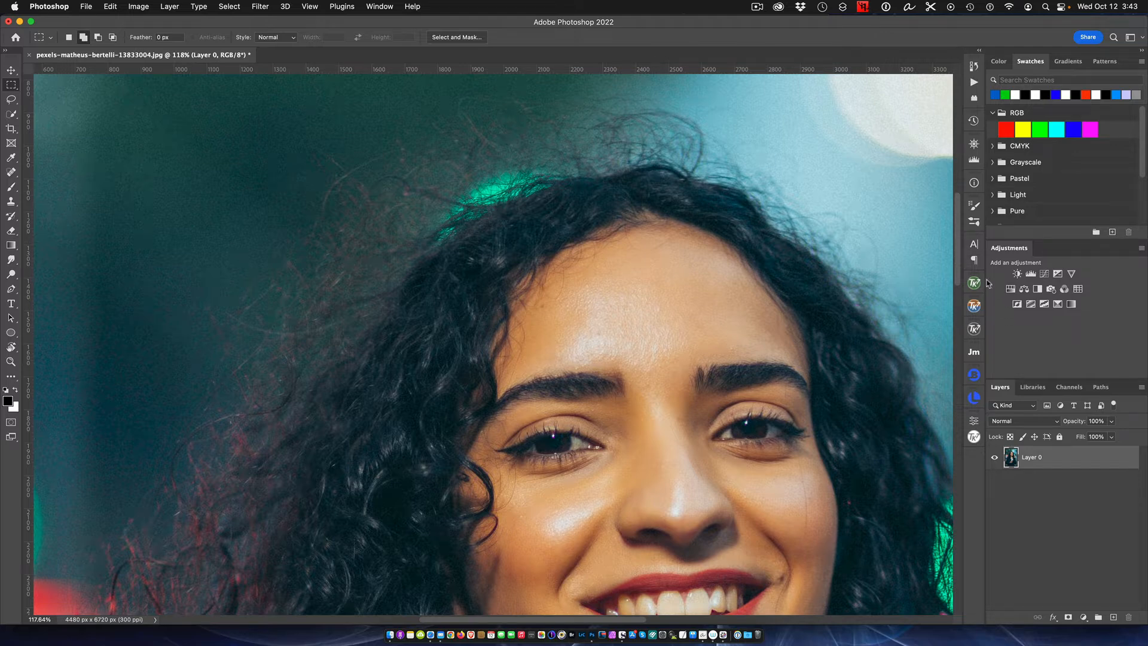
{"action": "left_click_drag", "start_coordinate": [956, 236], "coordinate": [956, 272]}
{"action": "scroll", "coordinate": [764, 257], "scroll_direction": "down", "scroll_amount": 5}
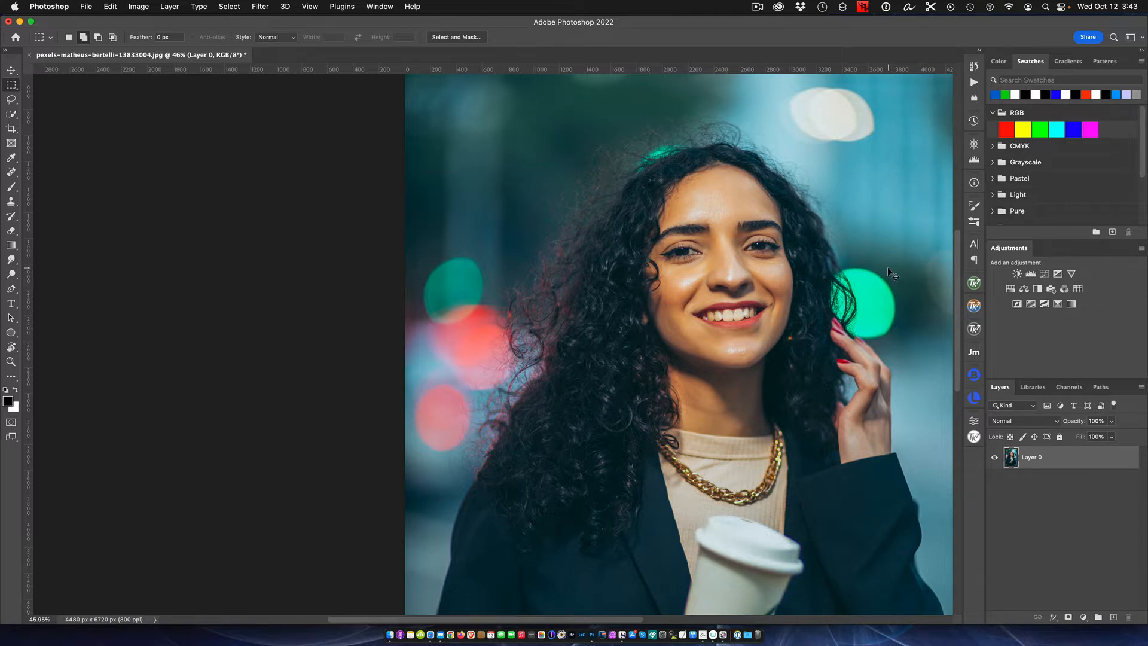
{"action": "key", "text": "super+0"}
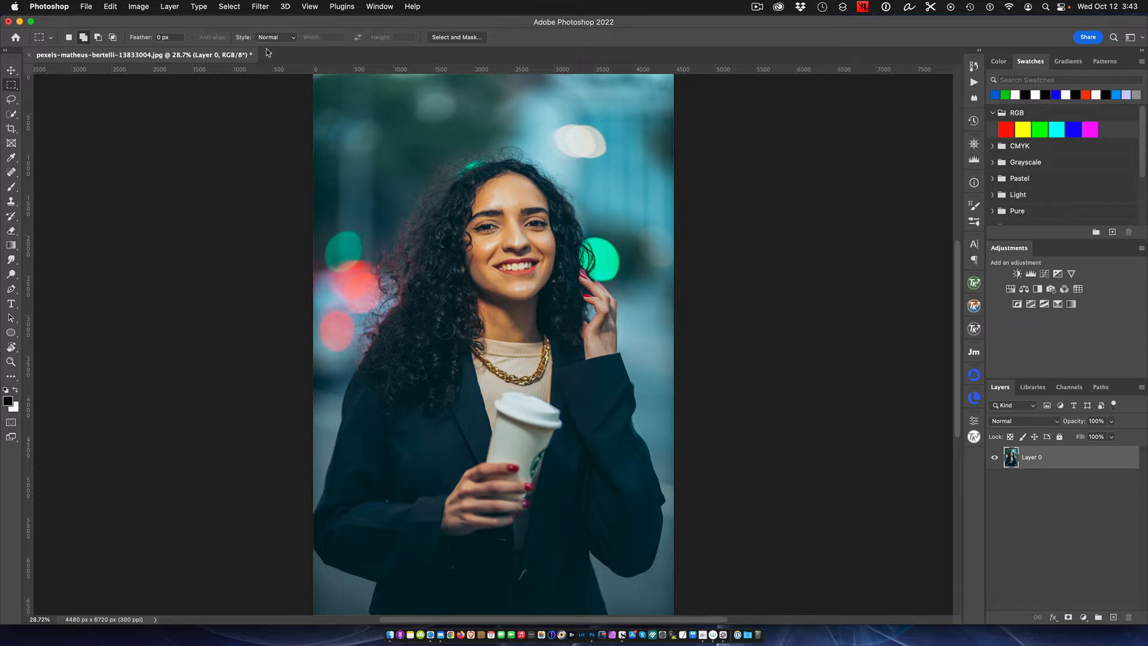
- Select the woman automatically as the subject and inspect the selection edge around her hair
{"action": "left_click", "coordinate": [229, 8]}
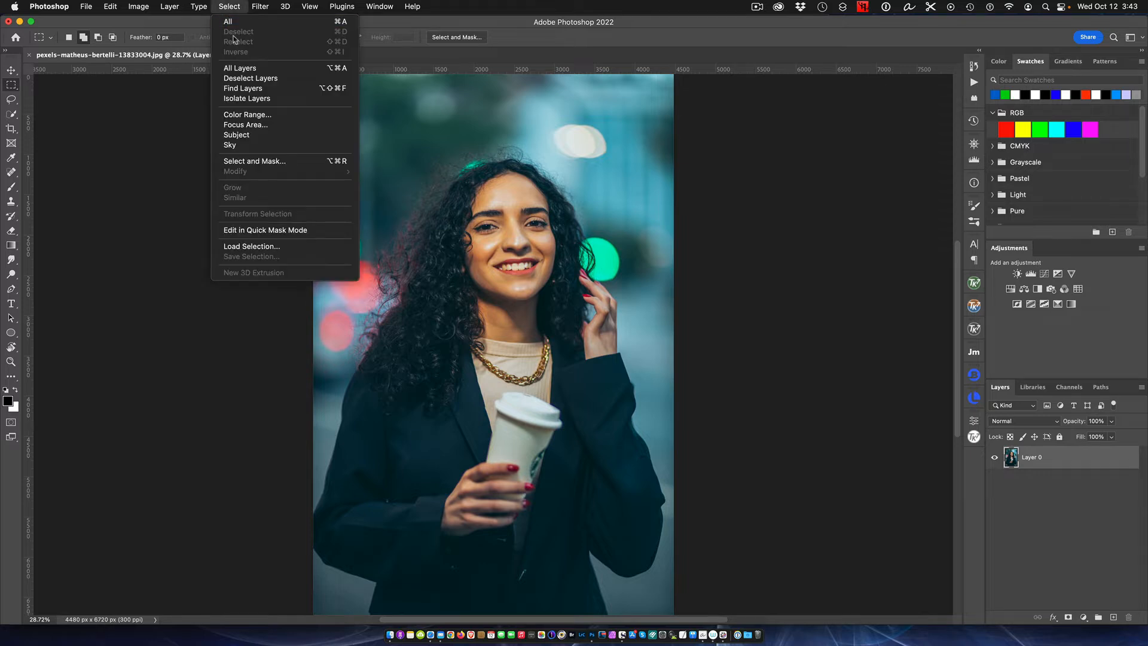
{"action": "left_click", "coordinate": [262, 134]}
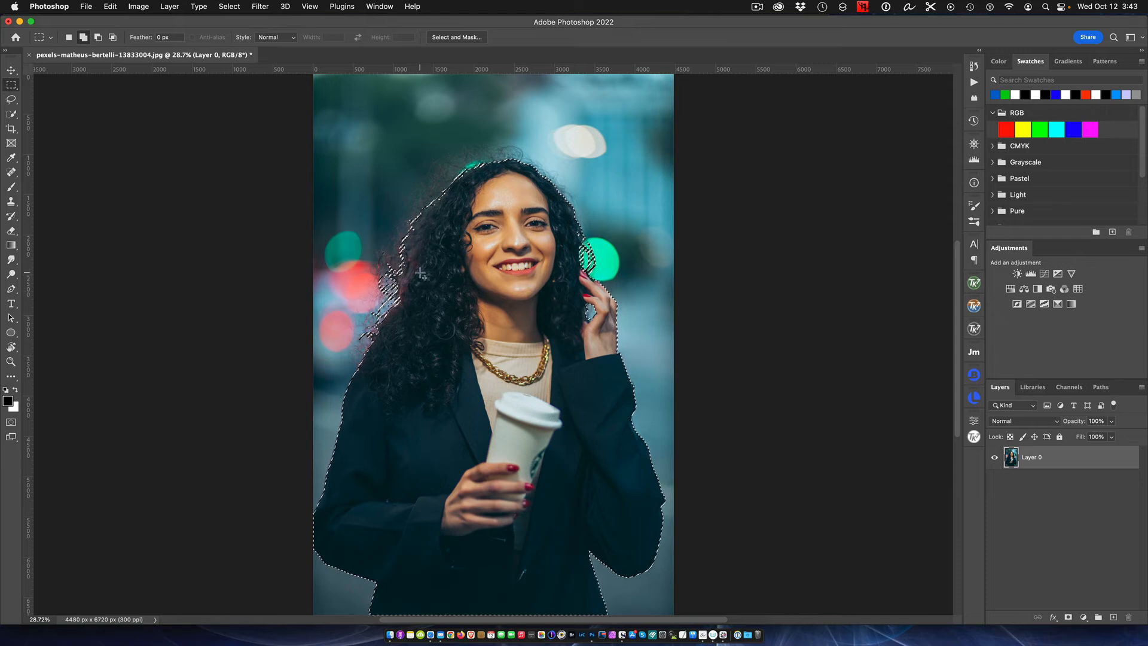
{"action": "scroll", "coordinate": [420, 273], "scroll_direction": "up", "scroll_amount": 3}
{"action": "scroll", "coordinate": [421, 273], "scroll_direction": "up", "scroll_amount": 9}
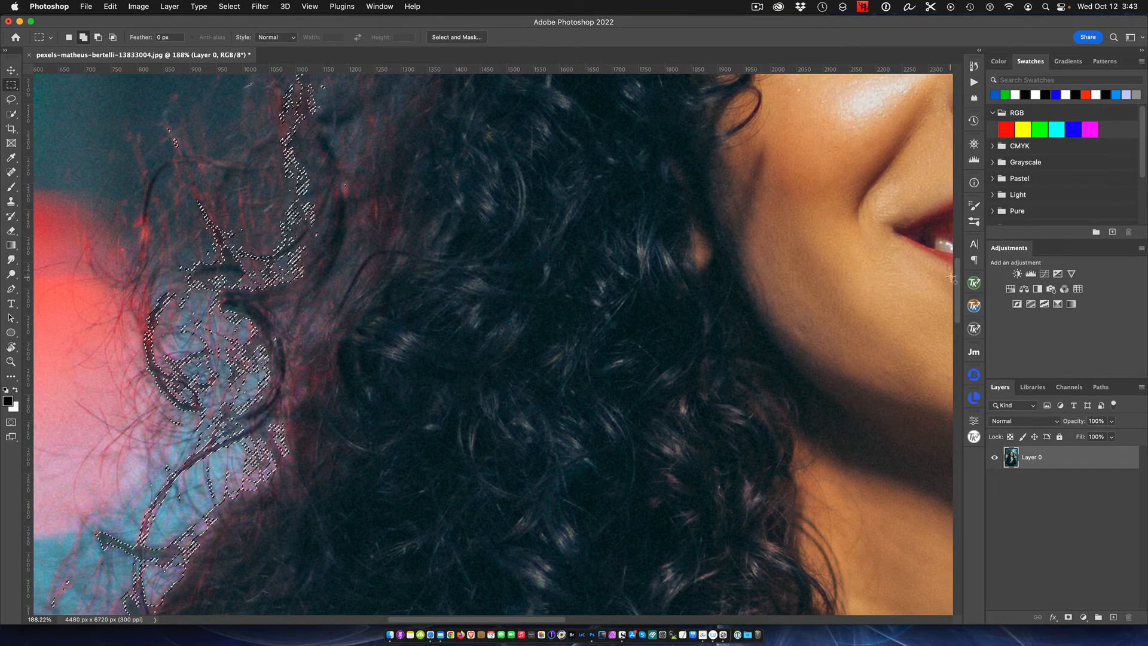
{"action": "left_click_drag", "start_coordinate": [954, 278], "coordinate": [943, 203]}
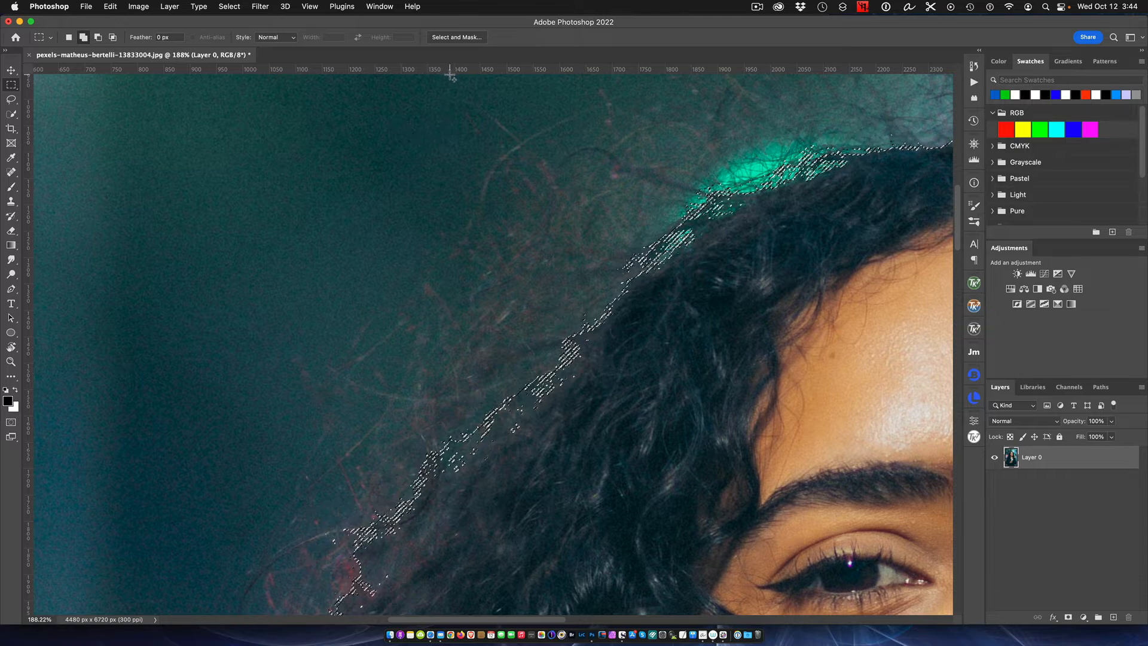
{"action": "scroll", "coordinate": [639, 332], "scroll_direction": "down", "scroll_amount": 10}
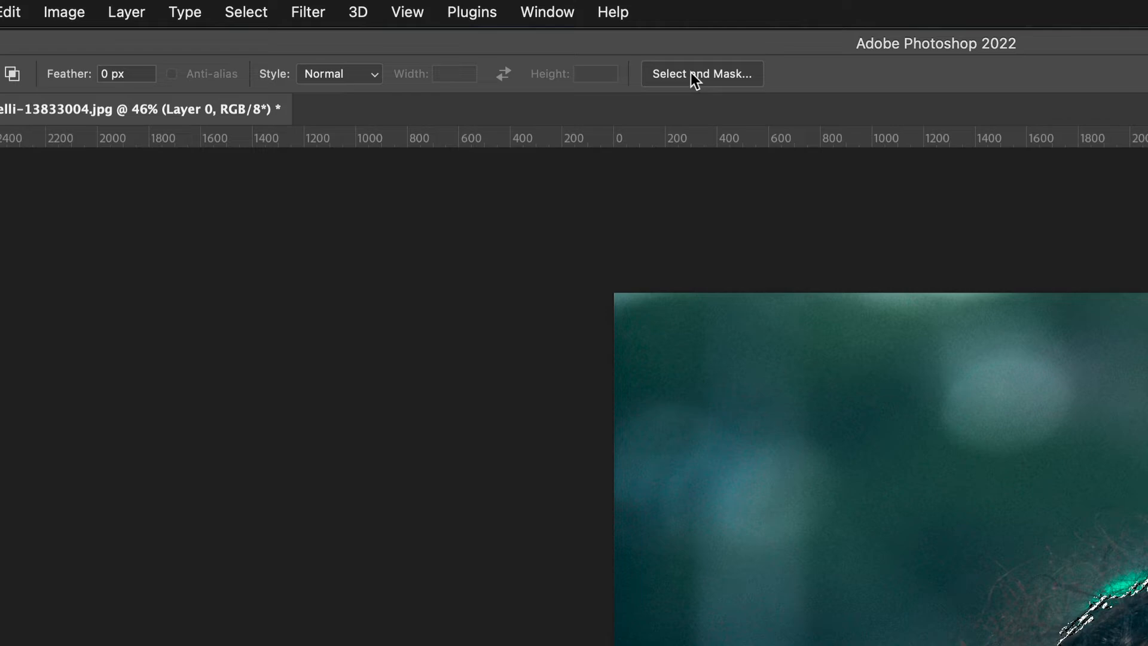
- Open the subject selection in the Select and Mask workspace with the woman's head and hair in view
{"action": "left_click", "coordinate": [255, 8]}
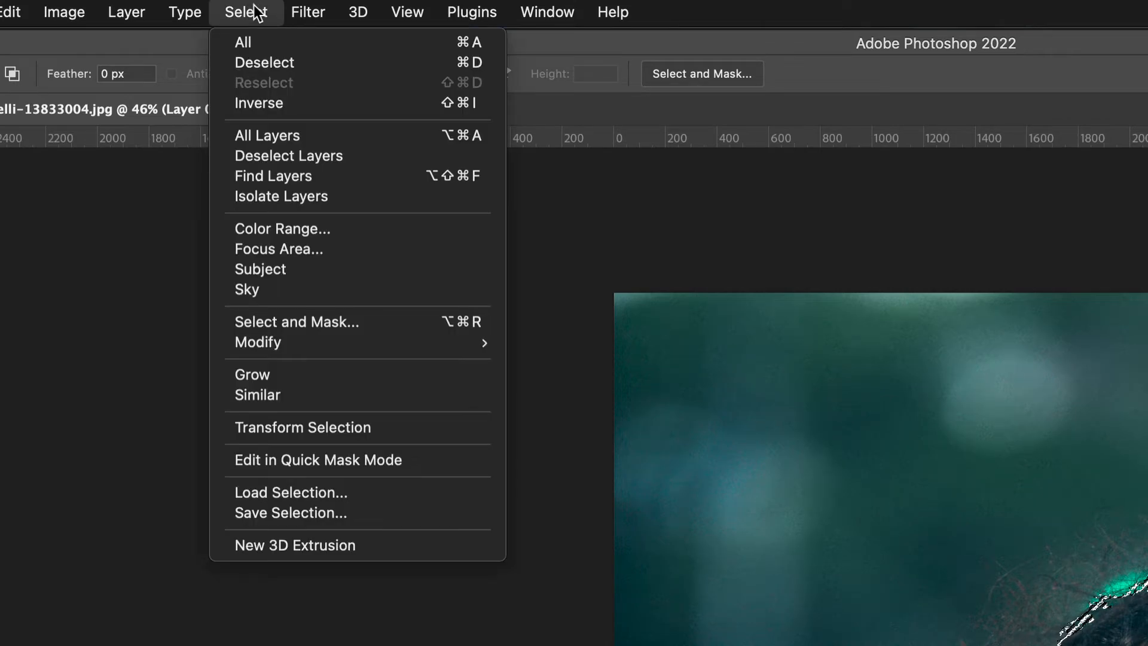
{"action": "left_click", "coordinate": [375, 320]}
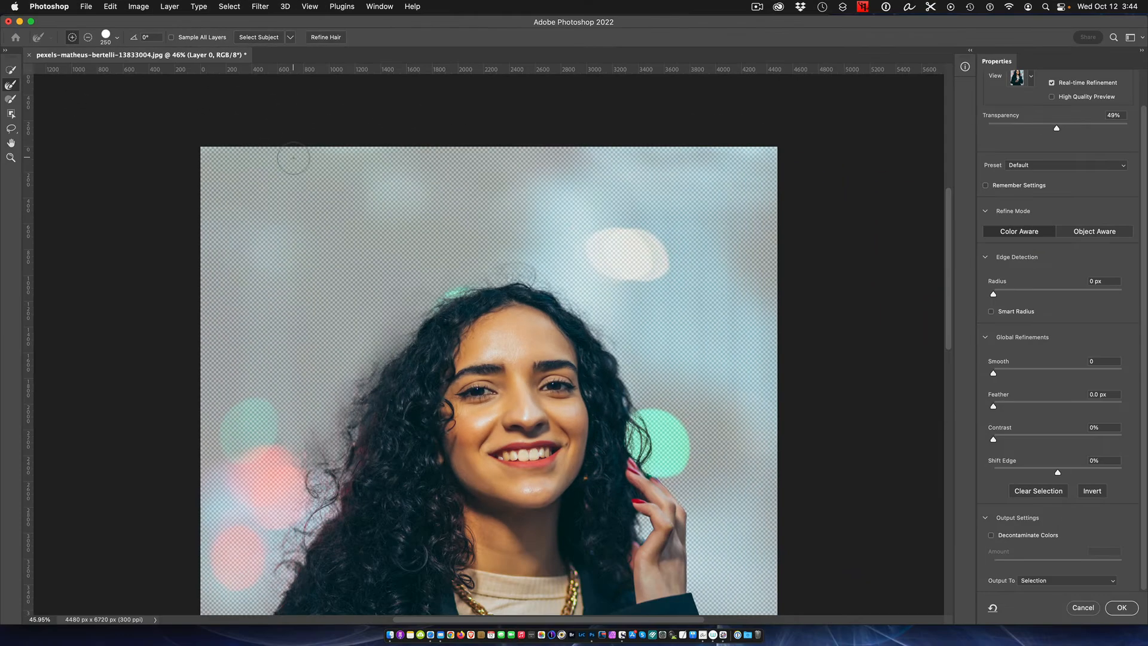
{"action": "scroll", "coordinate": [293, 158], "scroll_direction": "down", "scroll_amount": 15}
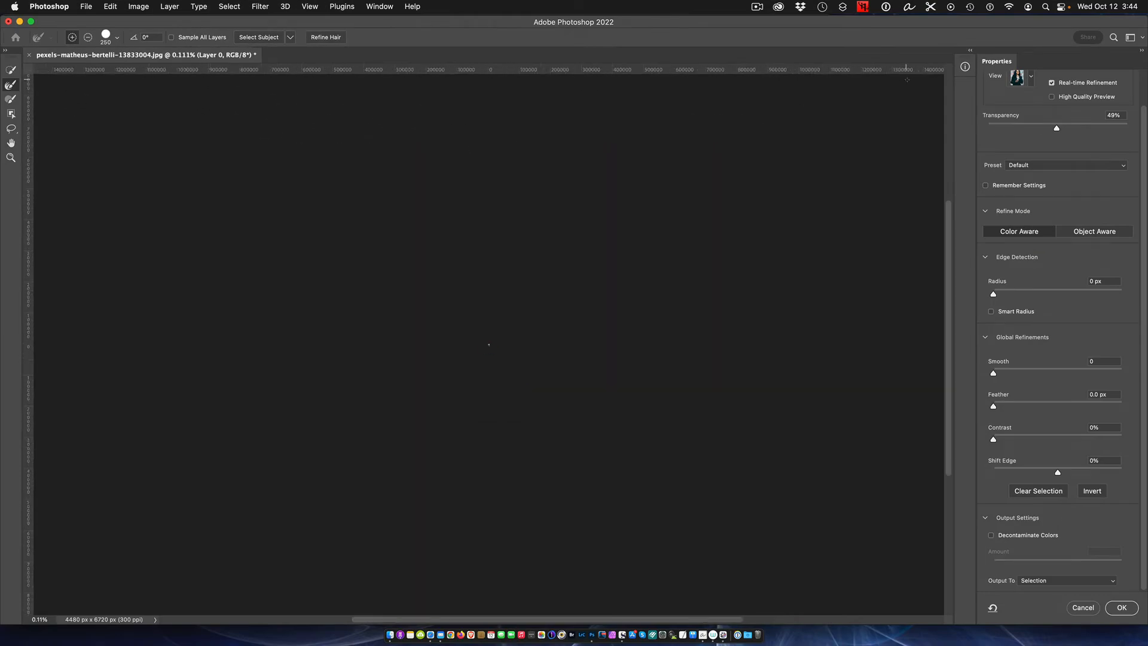
{"action": "scroll", "coordinate": [661, 189], "scroll_direction": "up", "scroll_amount": 15}
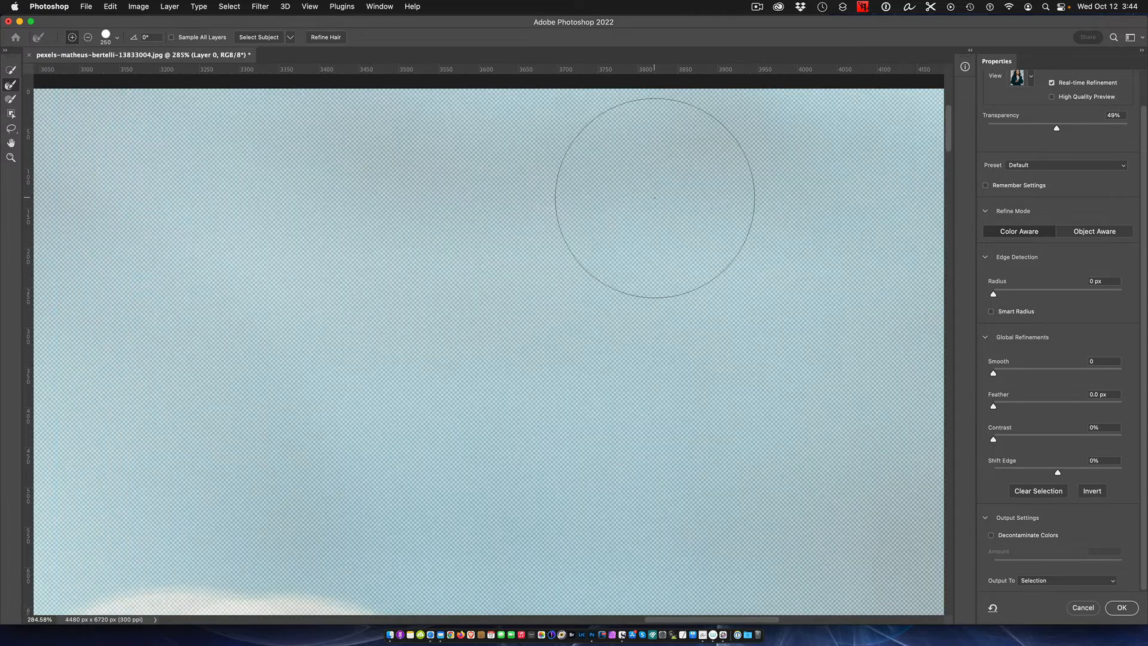
{"action": "scroll", "coordinate": [655, 199], "scroll_direction": "down", "scroll_amount": 3}
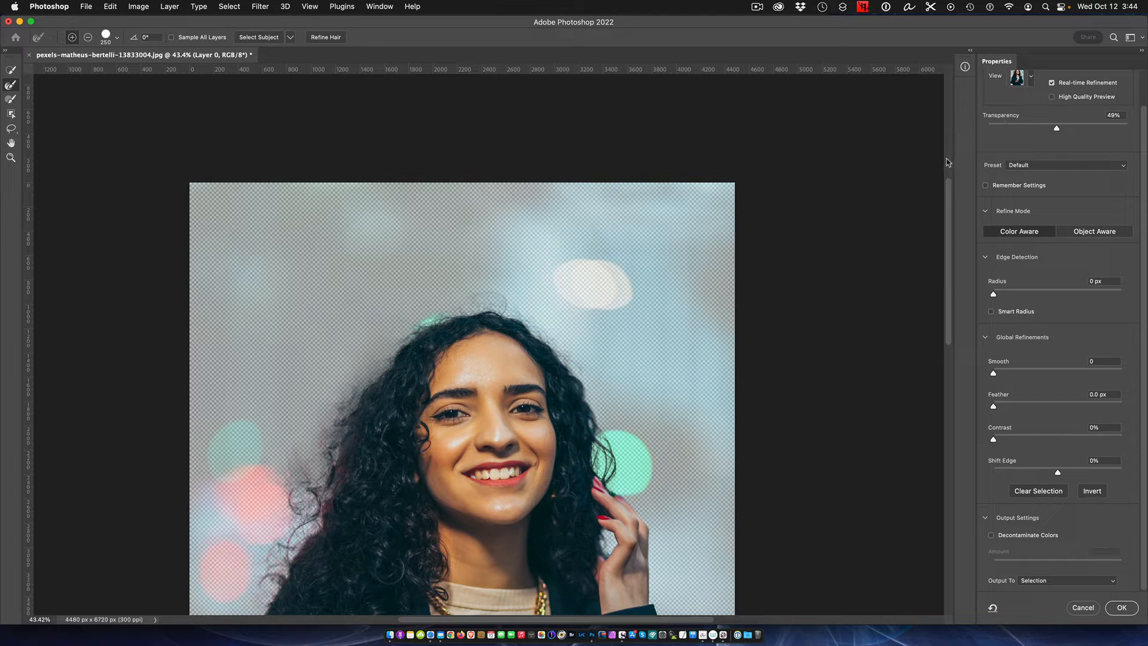
{"action": "left_click_drag", "start_coordinate": [951, 241], "coordinate": [949, 288]}
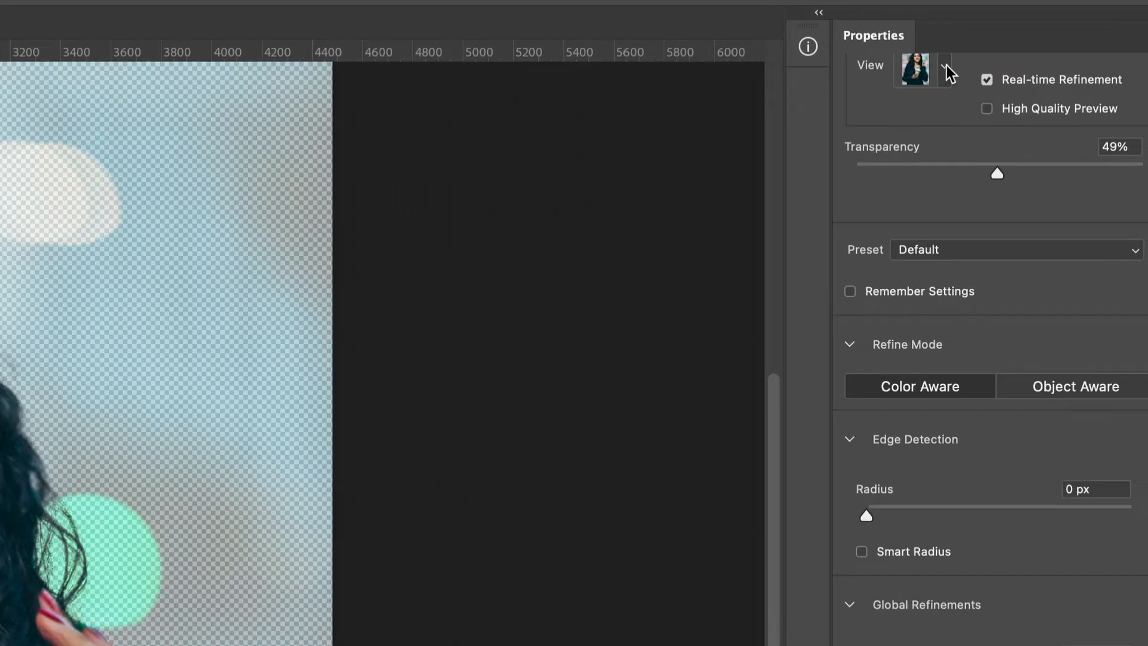
- Switch the selection preview to the Overlay view, raise its opacity to 100%, and check the hair edges
{"action": "left_click", "coordinate": [1032, 76]}
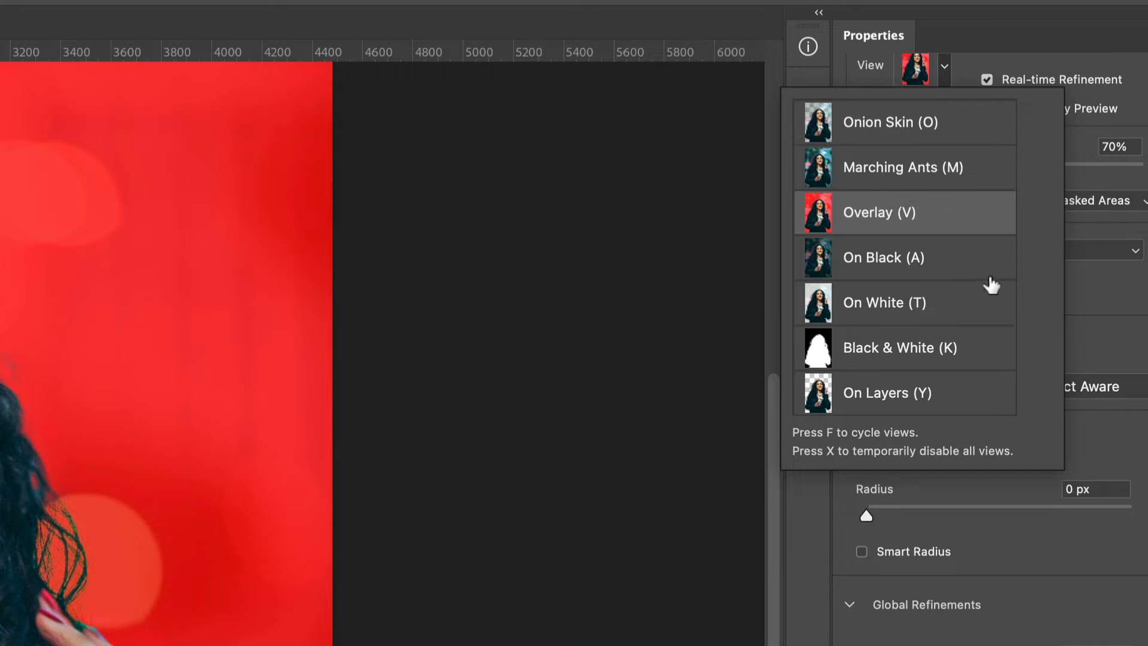
{"action": "left_click", "coordinate": [1020, 22]}
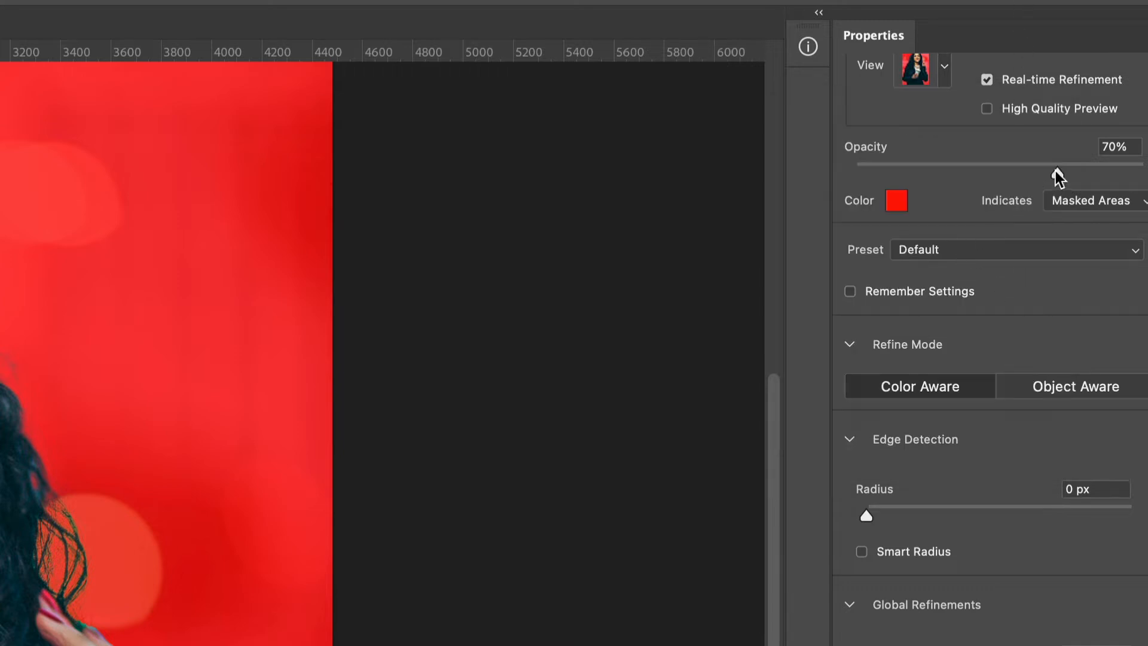
{"action": "left_click_drag", "start_coordinate": [1055, 173], "coordinate": [1143, 174]}
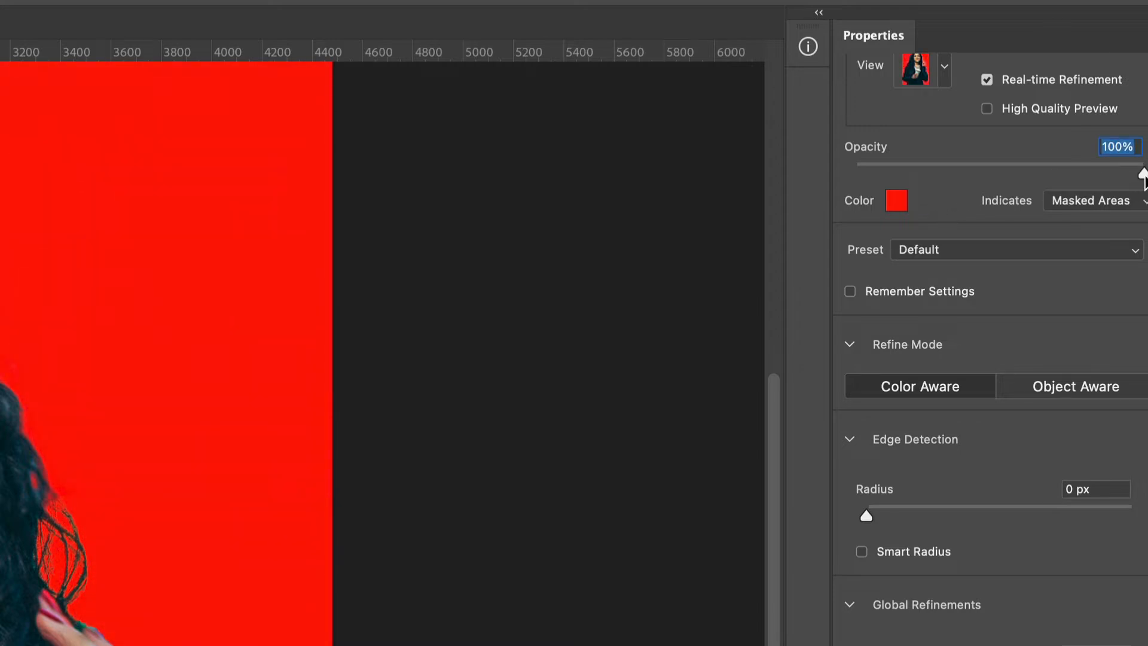
{"action": "mouse_move", "coordinate": [1143, 174]}
{"action": "left_mouse_down"}
{"action": "mouse_move", "coordinate": [654, 197]}
{"action": "mouse_move", "coordinate": [1147, 194]}
{"action": "left_mouse_up"}
{"action": "key", "text": "super+plus"}
{"action": "key", "text": "super+plus"}
{"action": "key", "text": "super+plus"}
{"action": "key", "text": "super+plus"}
{"action": "key", "text": "super+plus"}
{"action": "key", "text": "super+minus"}
{"action": "key", "text": "super+minus"}
{"action": "key", "text": "super+minus"}
{"action": "key", "text": "super+minus"}
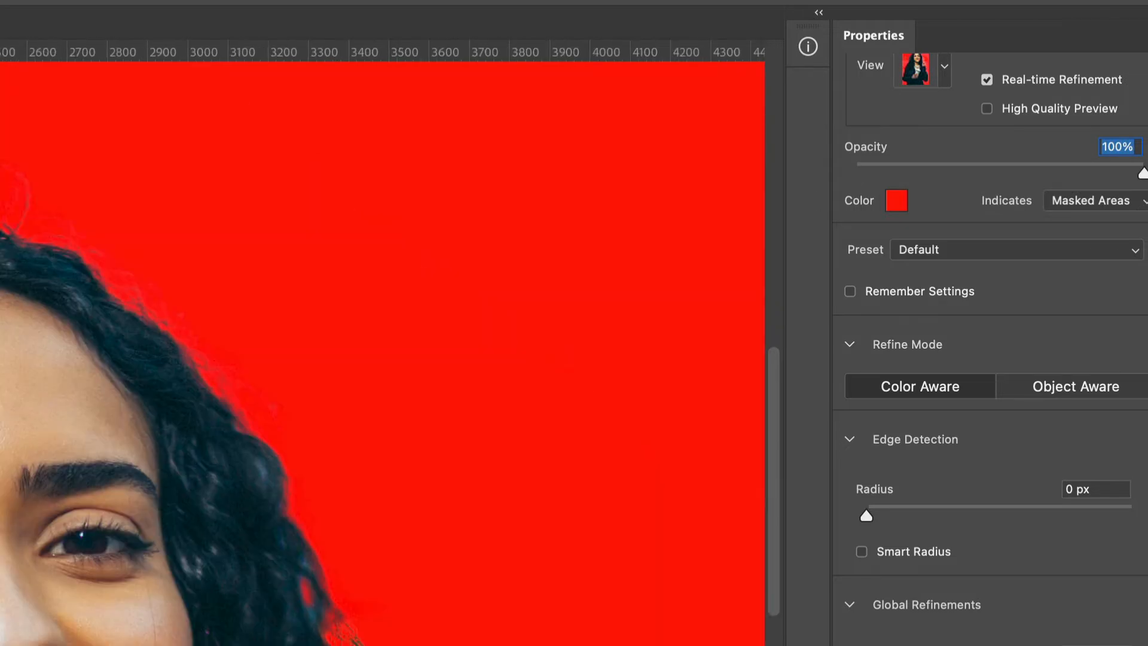
{"action": "key", "text": "super+minus"}
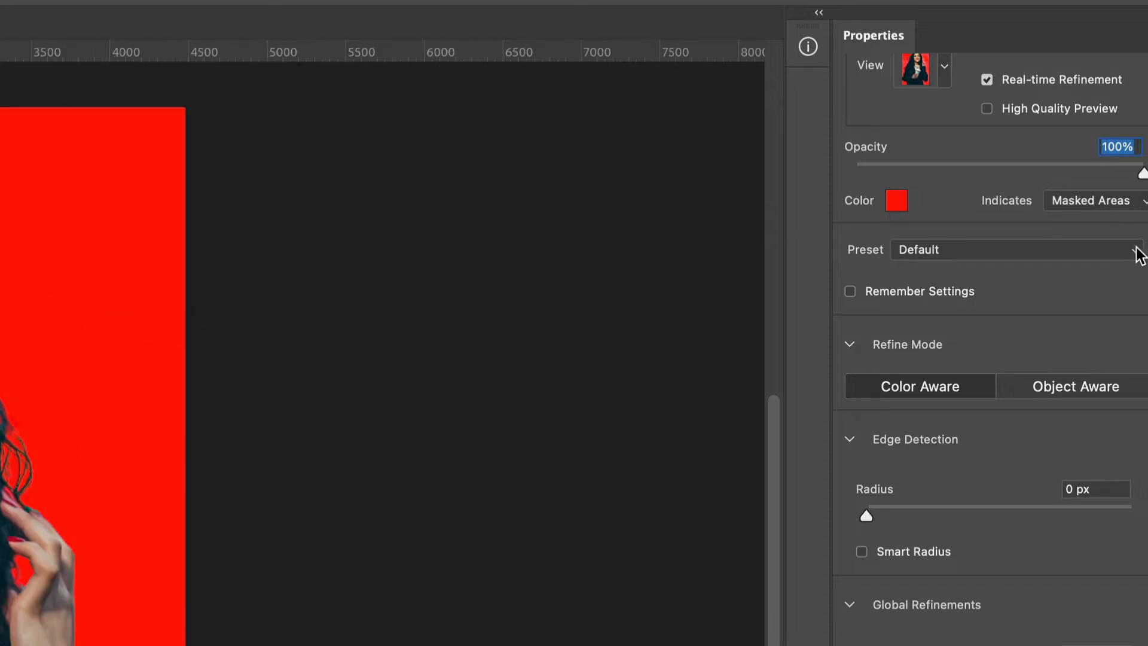
- Set the red overlay's opacity to 72% so the background shows through the masked areas
{"action": "left_click_drag", "start_coordinate": [1143, 173], "coordinate": [1062, 169]}
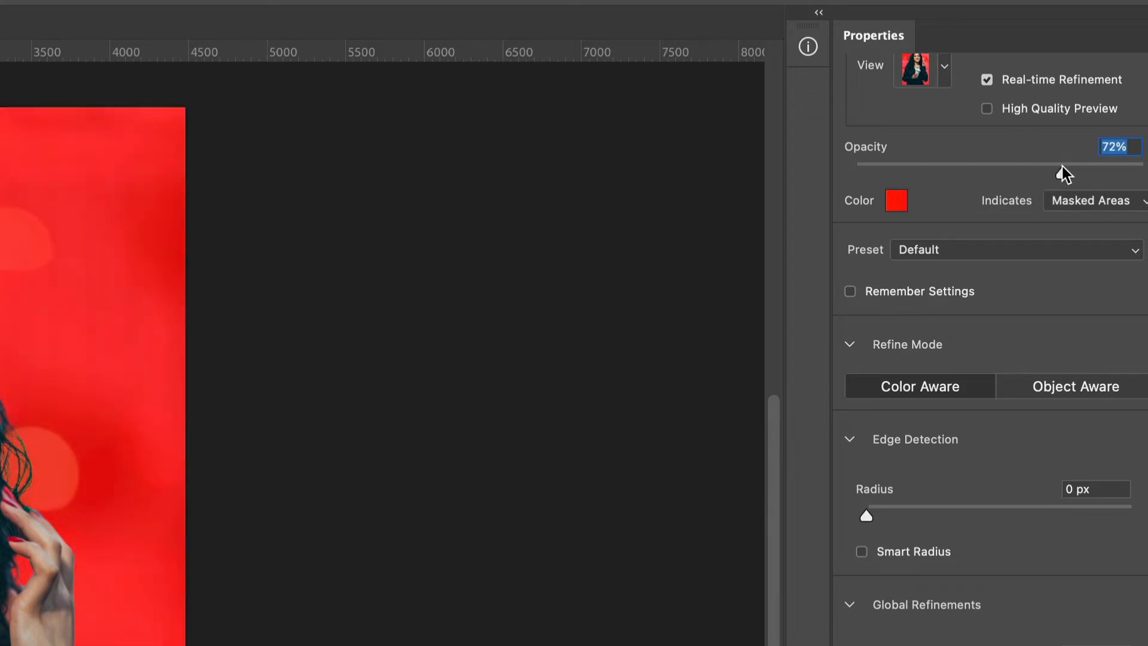
{"action": "scroll", "coordinate": [319, 353], "scroll_direction": "up", "scroll_amount": 5}
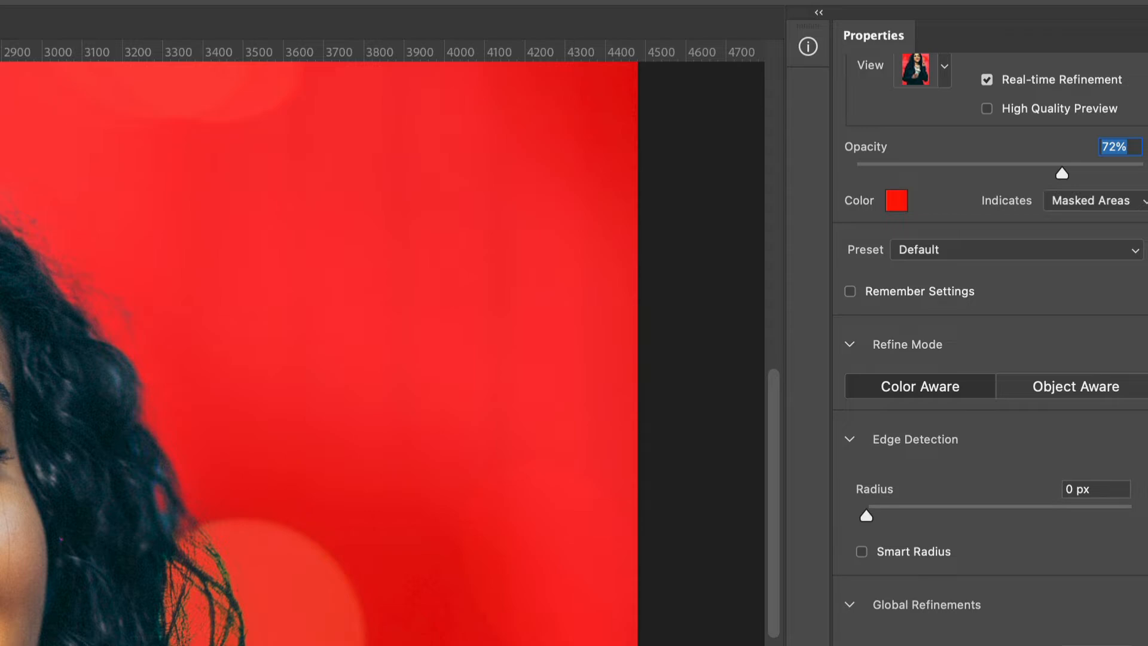
{"action": "scroll", "coordinate": [319, 342], "scroll_direction": "down", "scroll_amount": 5}
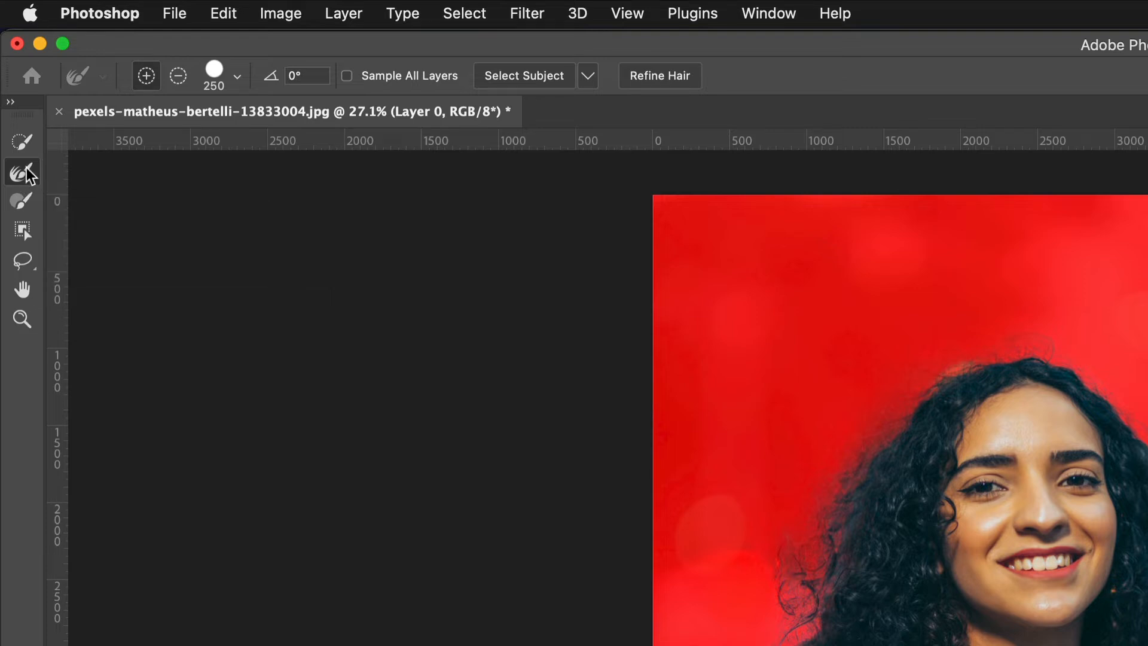
- Paint along the hair's outline over the crown and down its left side with the Refine Edge Brush at size 250
{"action": "scroll", "coordinate": [837, 483], "scroll_direction": "up", "scroll_amount": 3}
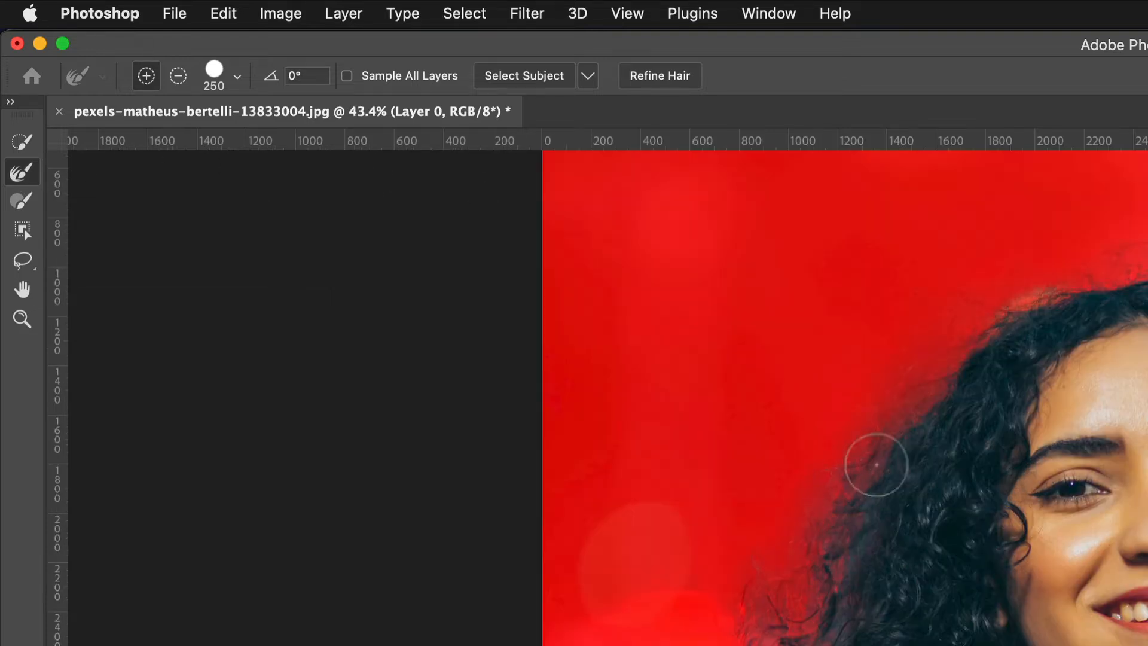
{"action": "scroll", "coordinate": [1132, 293], "scroll_direction": "up", "scroll_amount": 3}
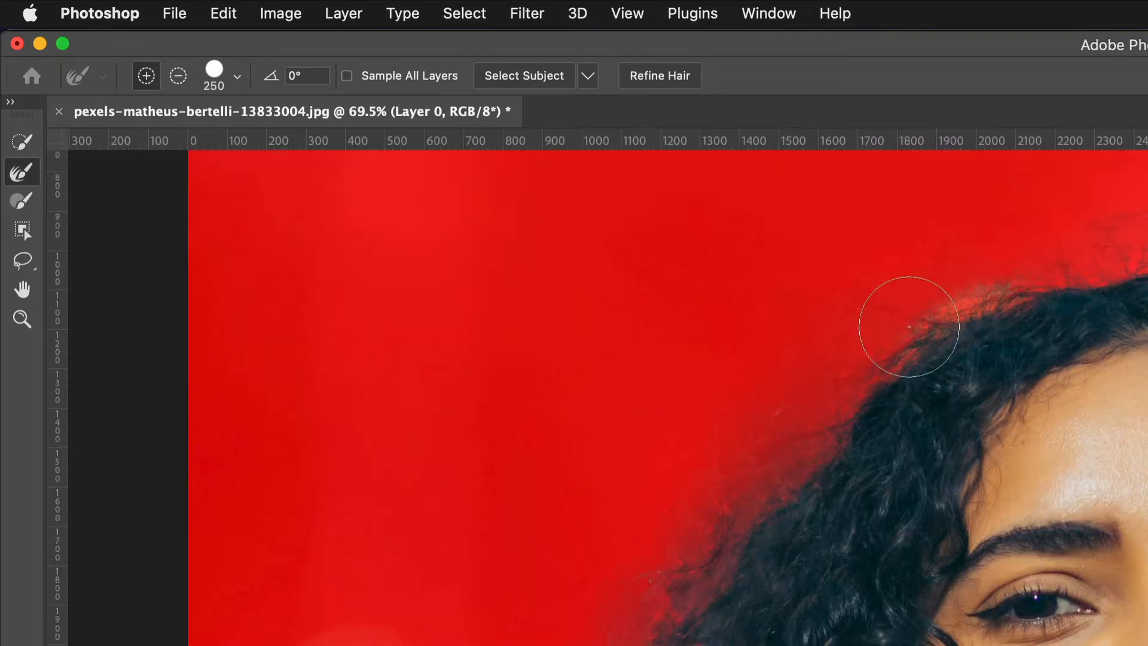
{"action": "left_click_drag", "start_coordinate": [902, 326], "coordinate": [1147, 262]}
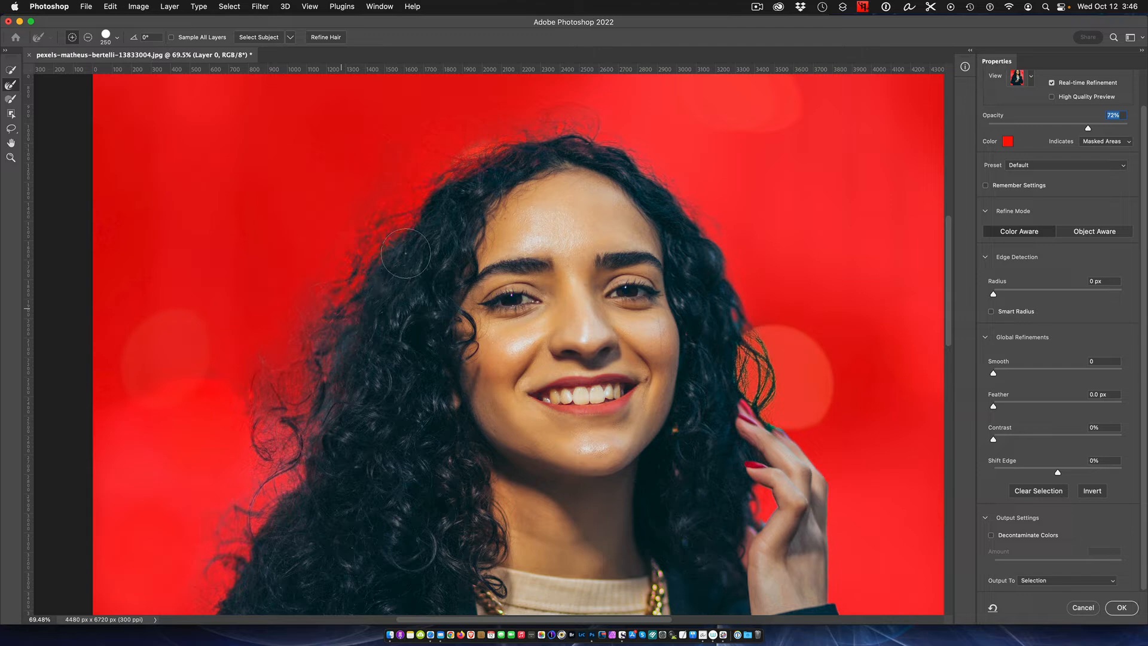
{"action": "mouse_move", "coordinate": [402, 220]}
{"action": "left_mouse_down"}
{"action": "mouse_move", "coordinate": [383, 226]}
{"action": "mouse_move", "coordinate": [335, 311]}
{"action": "mouse_move", "coordinate": [312, 406]}
{"action": "left_mouse_up"}
{"action": "left_click_drag", "start_coordinate": [300, 280], "coordinate": [250, 417]}
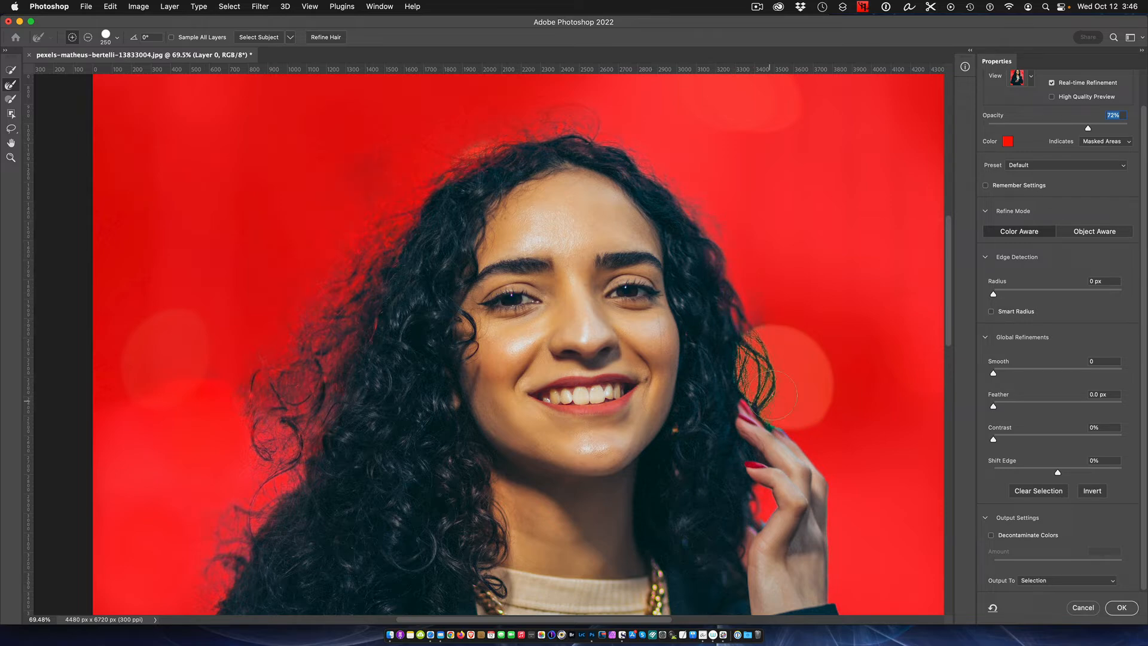
- Refine the lower-left hair edge and the wispy strands at the head's upper left with the Refine Edge Brush
{"action": "scroll", "coordinate": [550, 422], "scroll_direction": "down", "scroll_amount": 3}
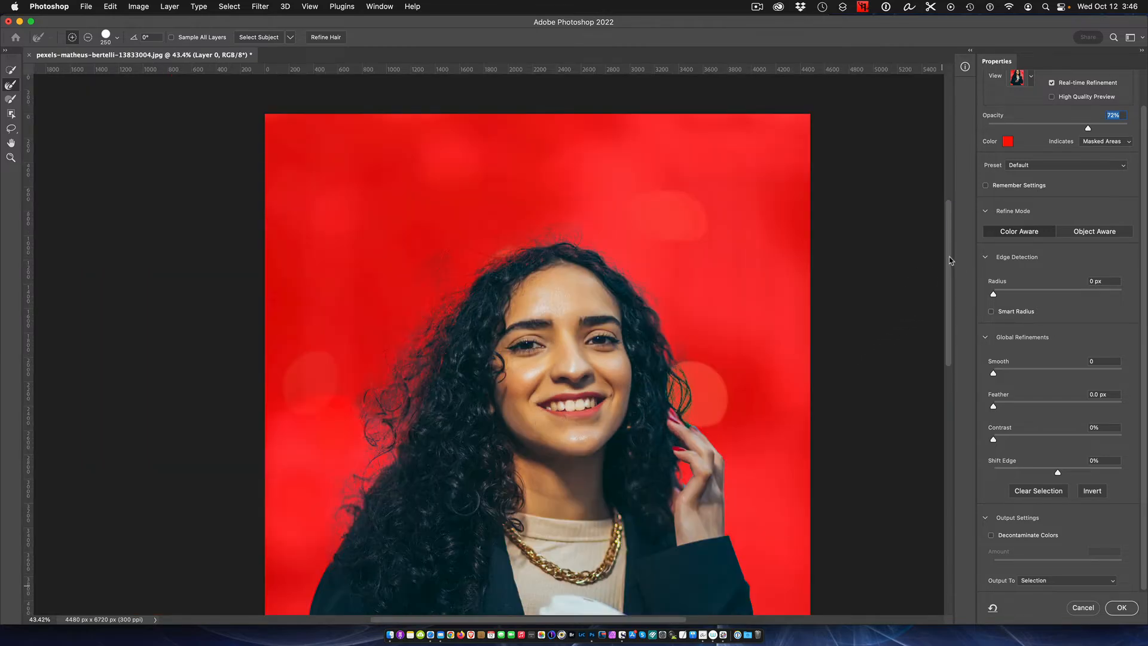
{"action": "scroll", "coordinate": [951, 260], "scroll_direction": "down", "scroll_amount": 5}
{"action": "scroll", "coordinate": [383, 265], "scroll_direction": "up", "scroll_amount": 3}
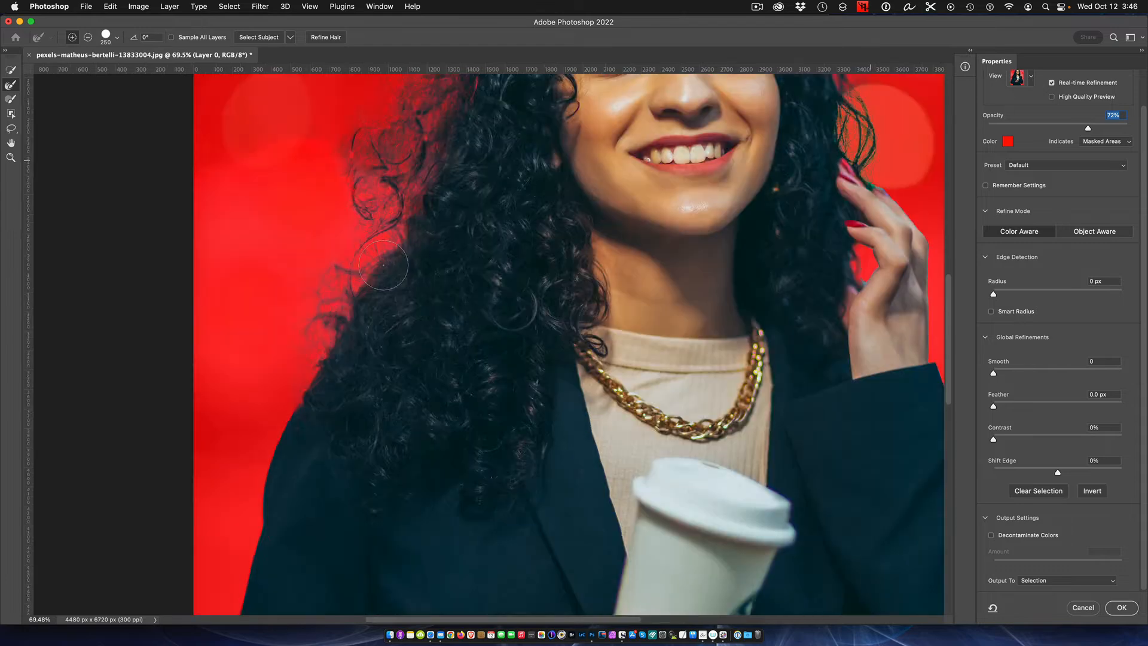
{"action": "scroll", "coordinate": [383, 265], "scroll_direction": "up", "scroll_amount": 2}
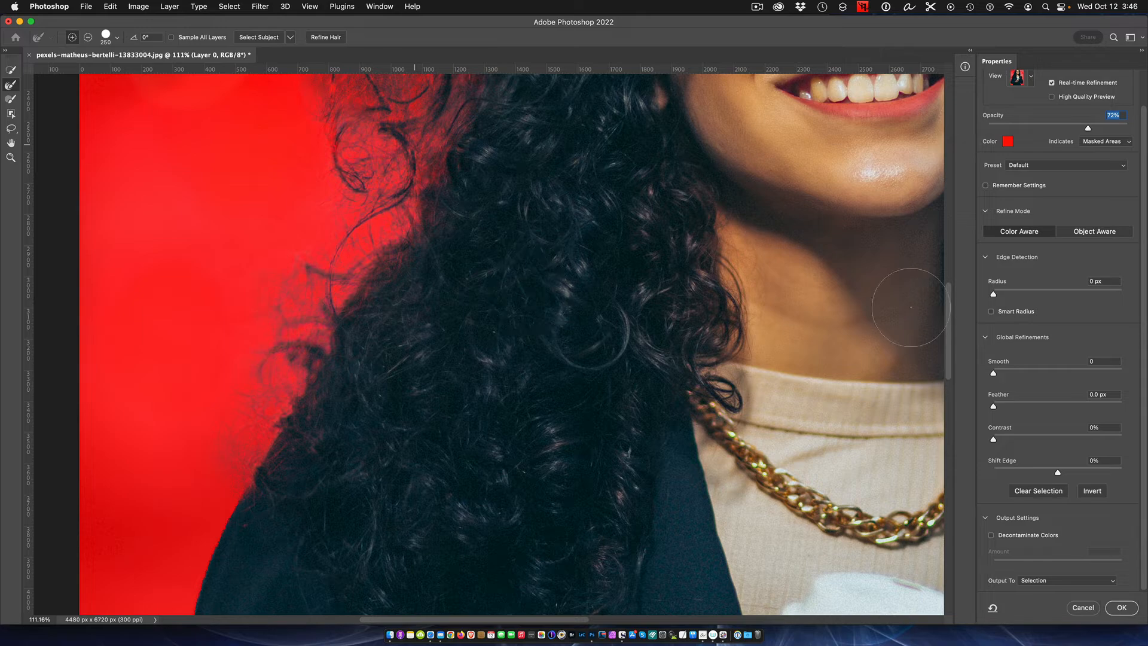
{"action": "scroll", "coordinate": [910, 307], "scroll_direction": "up", "scroll_amount": 7}
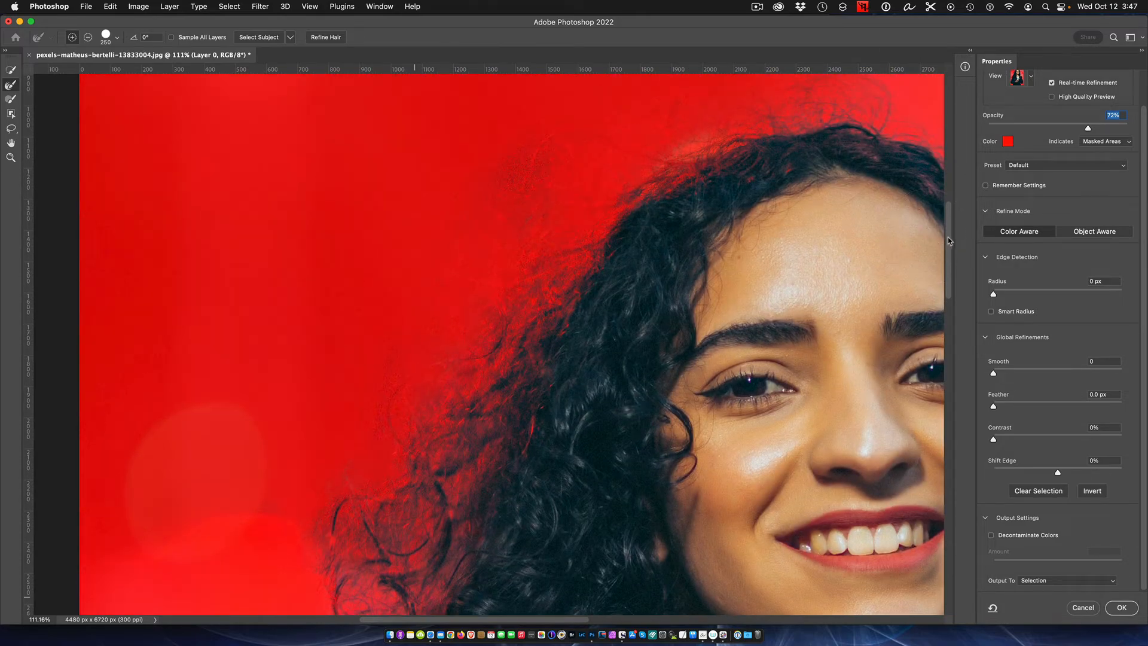
{"action": "left_click_drag", "start_coordinate": [949, 241], "coordinate": [946, 216]}
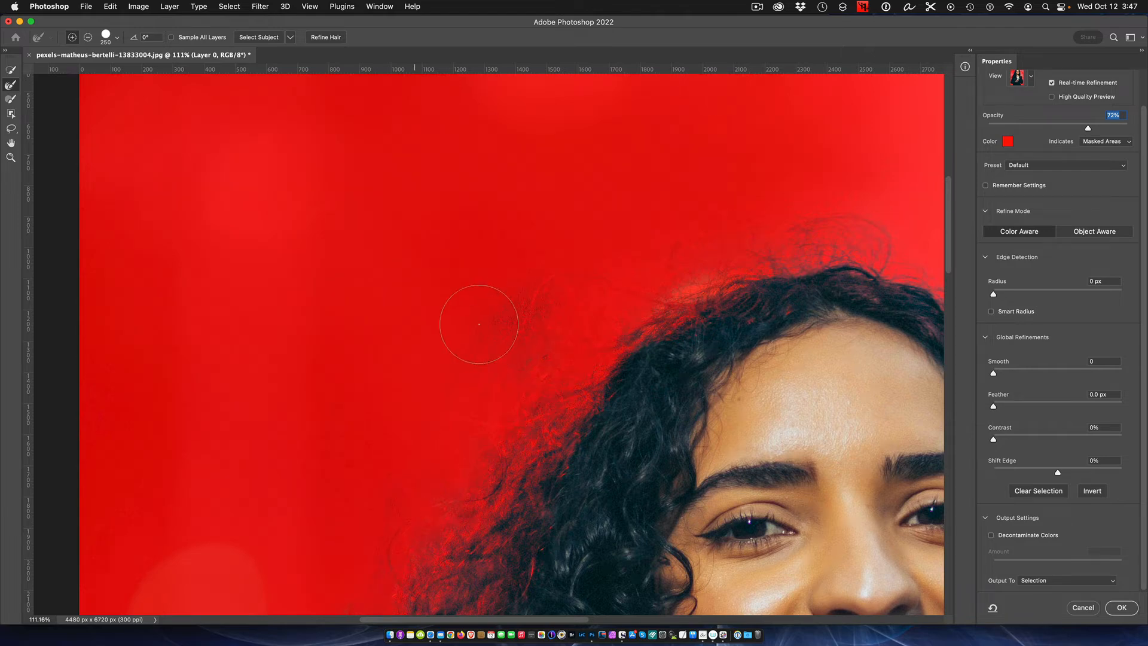
{"action": "scroll", "coordinate": [516, 333], "scroll_direction": "up", "scroll_amount": 3}
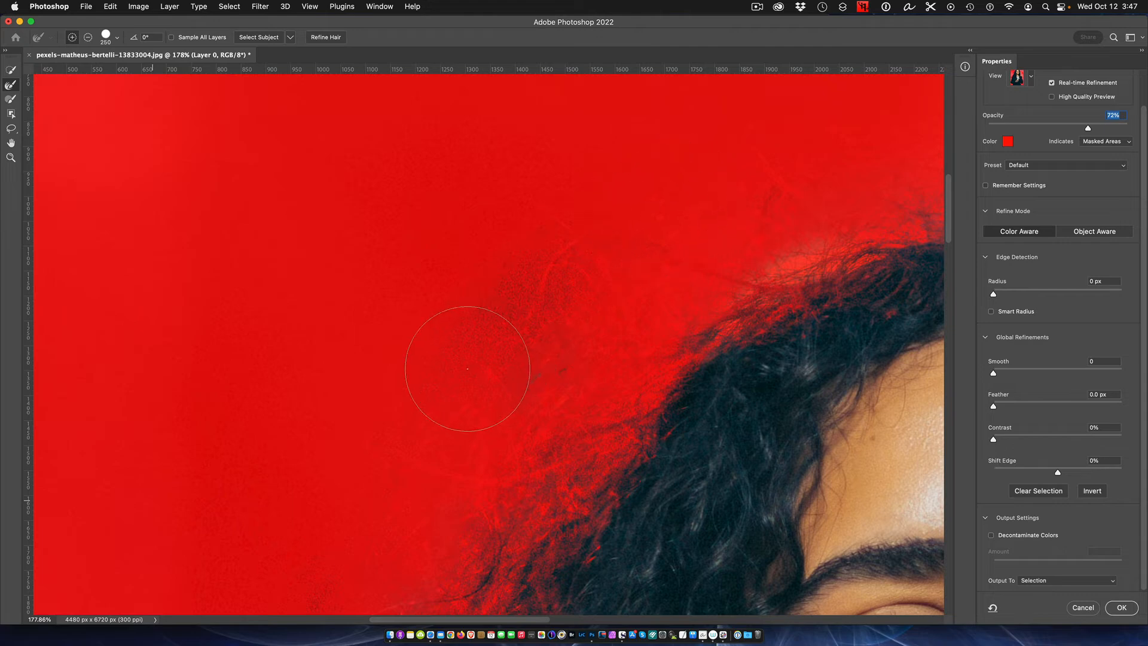
{"action": "mouse_move", "coordinate": [466, 368]}
{"action": "left_mouse_down"}
{"action": "mouse_move", "coordinate": [503, 502]}
{"action": "mouse_move", "coordinate": [500, 544]}
{"action": "mouse_move", "coordinate": [599, 428]}
{"action": "mouse_move", "coordinate": [748, 297]}
{"action": "mouse_move", "coordinate": [831, 255]}
{"action": "mouse_move", "coordinate": [661, 406]}
{"action": "left_mouse_up"}
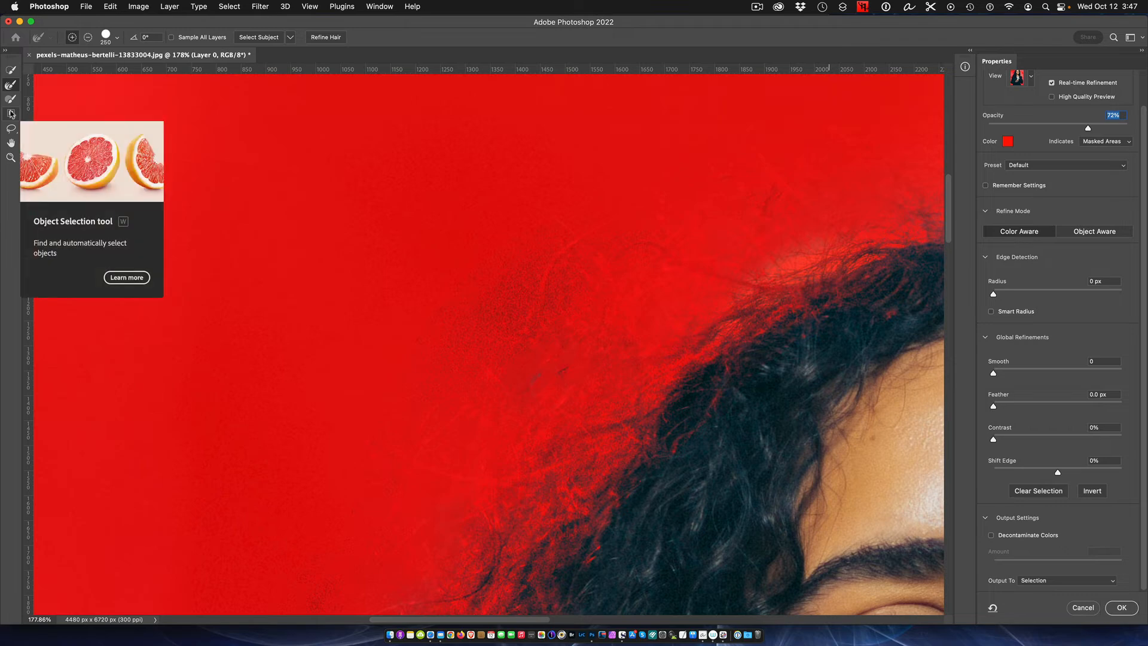
- Subtract the leftover background smudges outside the hair's upper-left edge with the Brush tool at size 150
{"action": "left_click", "coordinate": [12, 114]}
{"action": "left_click", "coordinate": [11, 100]}
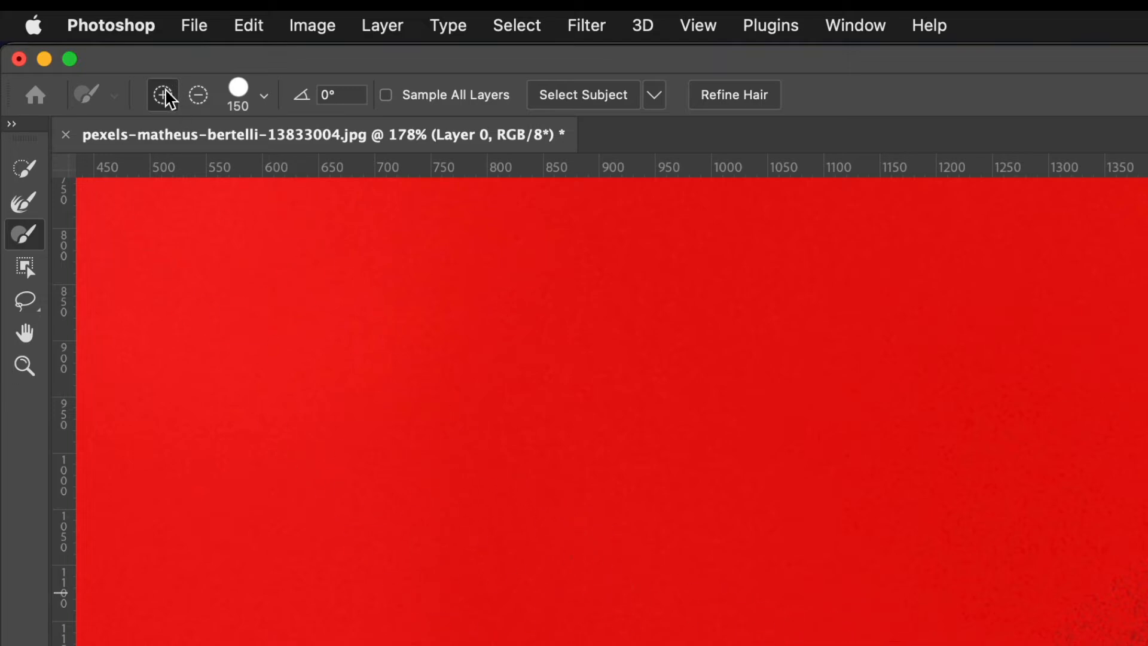
{"action": "left_click", "coordinate": [199, 97]}
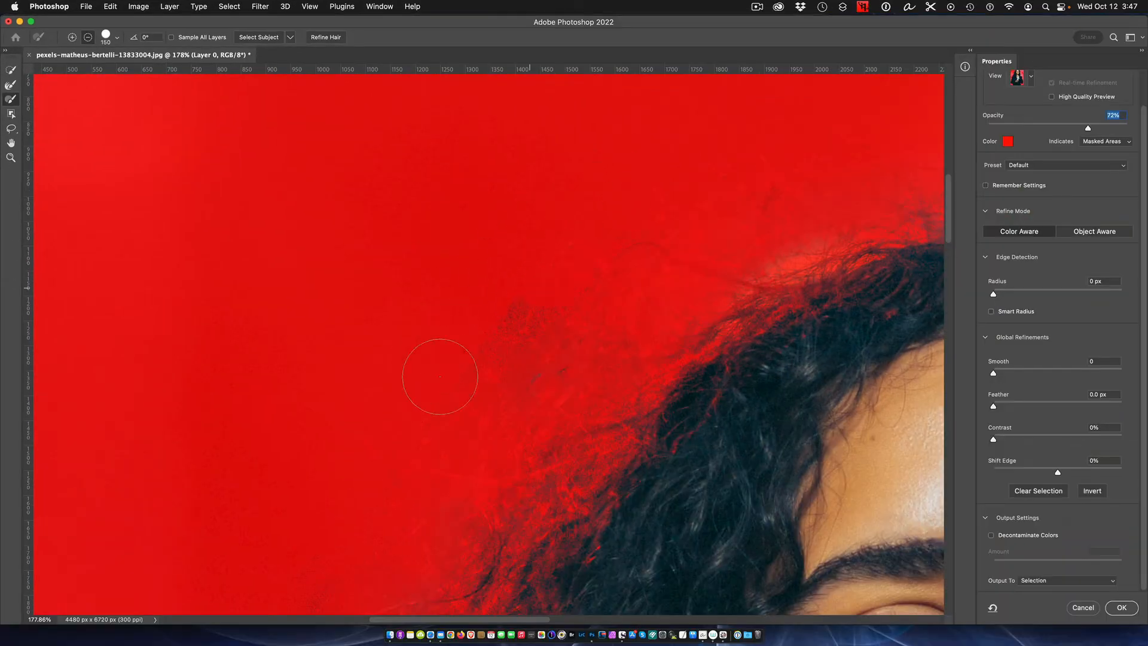
{"action": "mouse_move", "coordinate": [377, 469]}
{"action": "left_mouse_down"}
{"action": "mouse_move", "coordinate": [516, 361]}
{"action": "mouse_move", "coordinate": [596, 264]}
{"action": "mouse_move", "coordinate": [730, 189]}
{"action": "mouse_move", "coordinate": [789, 171]}
{"action": "mouse_move", "coordinate": [872, 172]}
{"action": "left_mouse_up"}
- Lower the subtracting brush's hardness to its minimum and brush away remaining background beside the hair's upper-left edge
{"action": "left_click", "coordinate": [118, 39]}
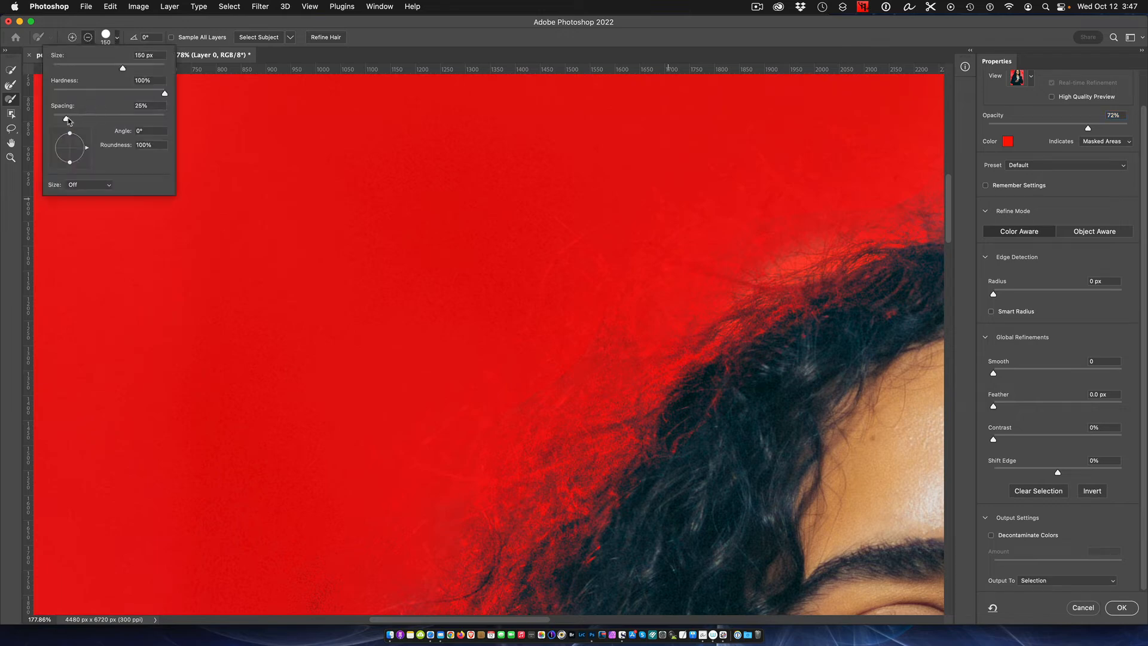
{"action": "mouse_move", "coordinate": [68, 120]}
{"action": "left_mouse_down"}
{"action": "mouse_move", "coordinate": [20, 123]}
{"action": "mouse_move", "coordinate": [66, 119]}
{"action": "left_mouse_up"}
{"action": "left_click_drag", "start_coordinate": [162, 94], "coordinate": [36, 93]}
{"action": "left_click", "coordinate": [577, 246]}
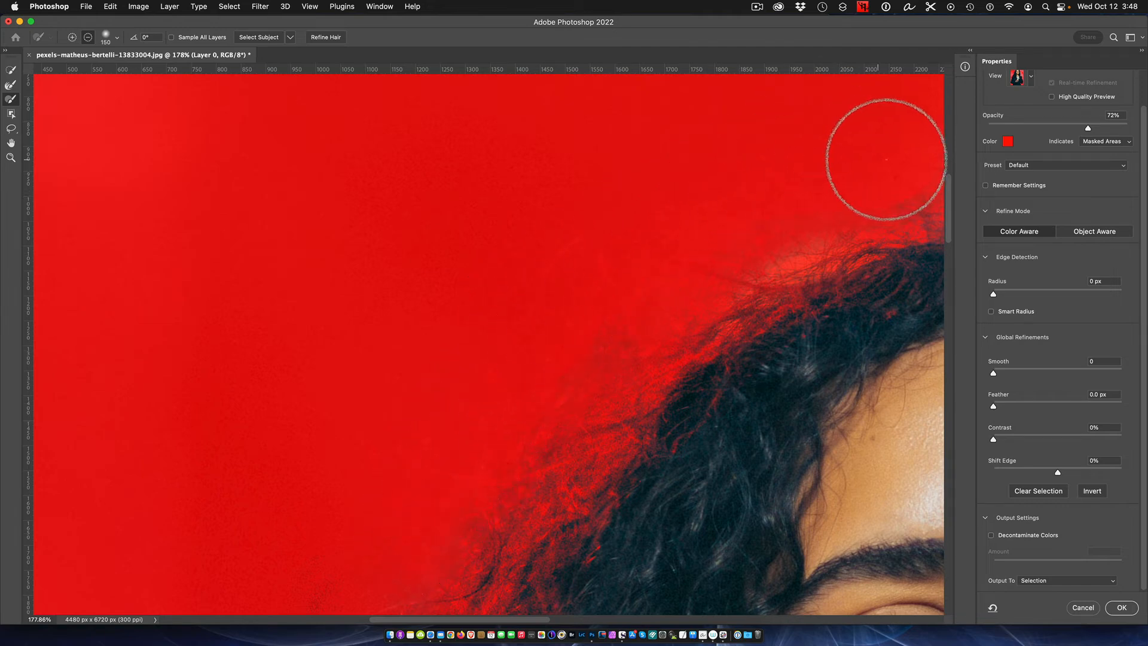
- Switch the selection preview to the On White view, raise its opacity to 100%, and check the hair edges
{"action": "scroll", "coordinate": [635, 371], "scroll_direction": "down", "scroll_amount": 5}
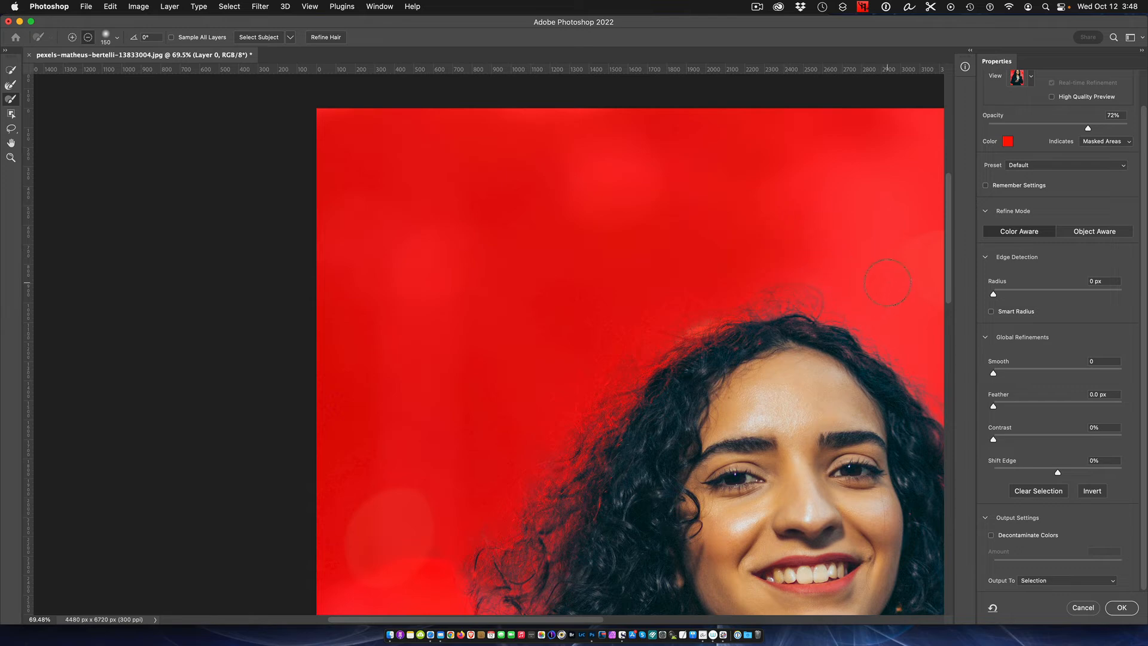
{"action": "left_click_drag", "start_coordinate": [947, 233], "coordinate": [947, 304]}
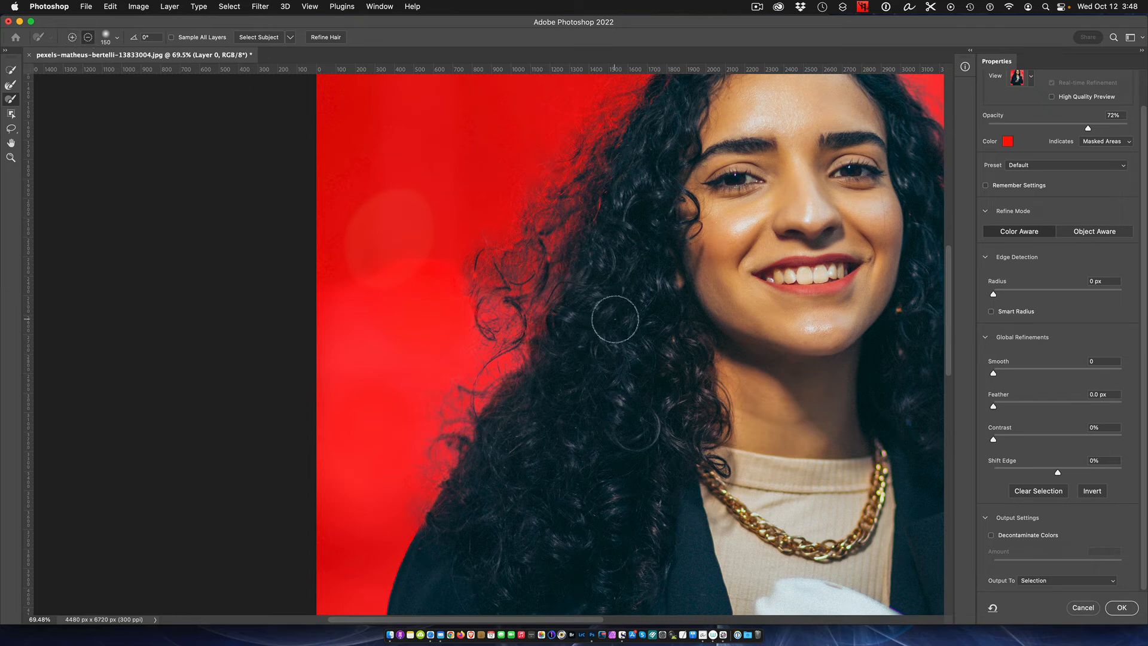
{"action": "scroll", "coordinate": [625, 326], "scroll_direction": "down", "scroll_amount": 3}
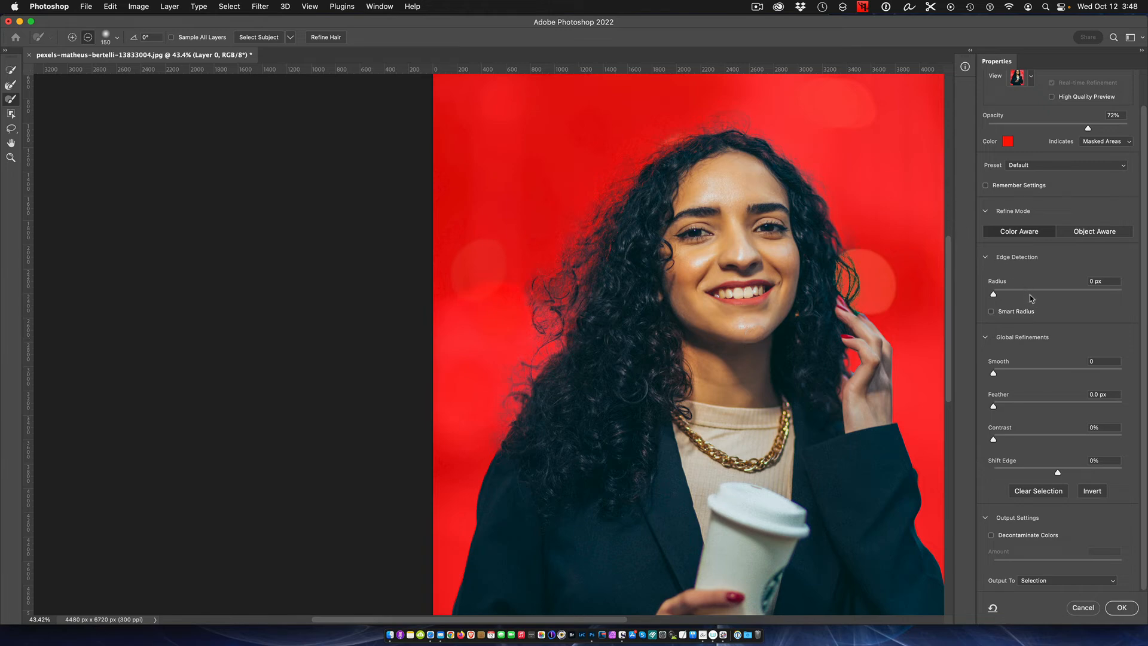
{"action": "scroll", "coordinate": [1031, 99], "scroll_direction": "up", "scroll_amount": 2}
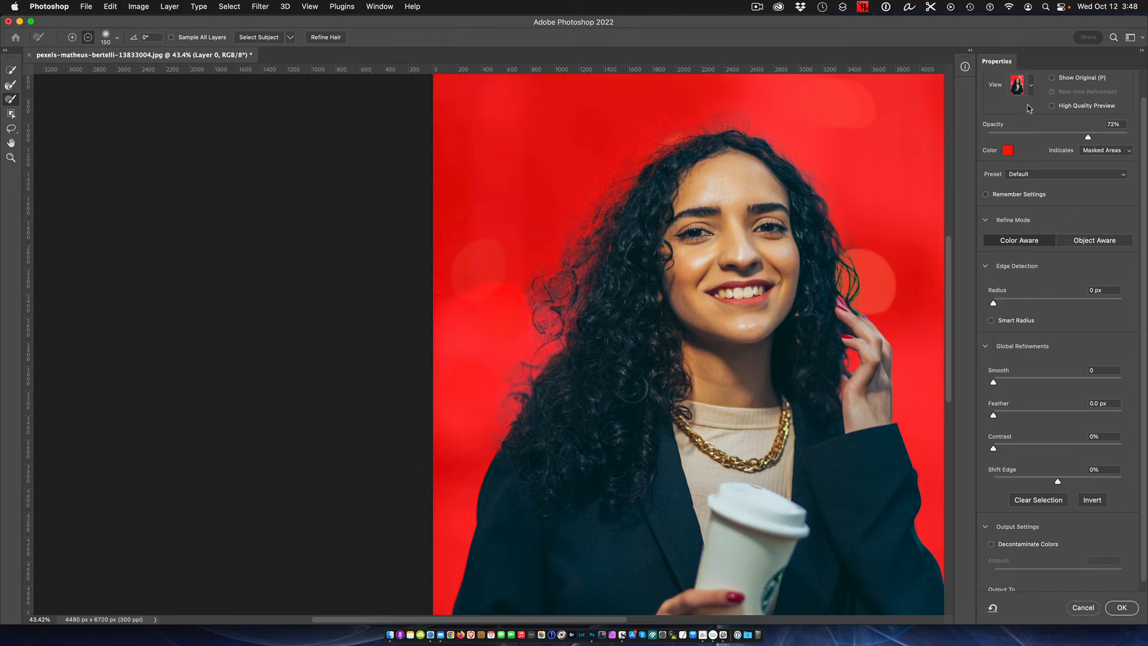
{"action": "left_click", "coordinate": [1031, 106]}
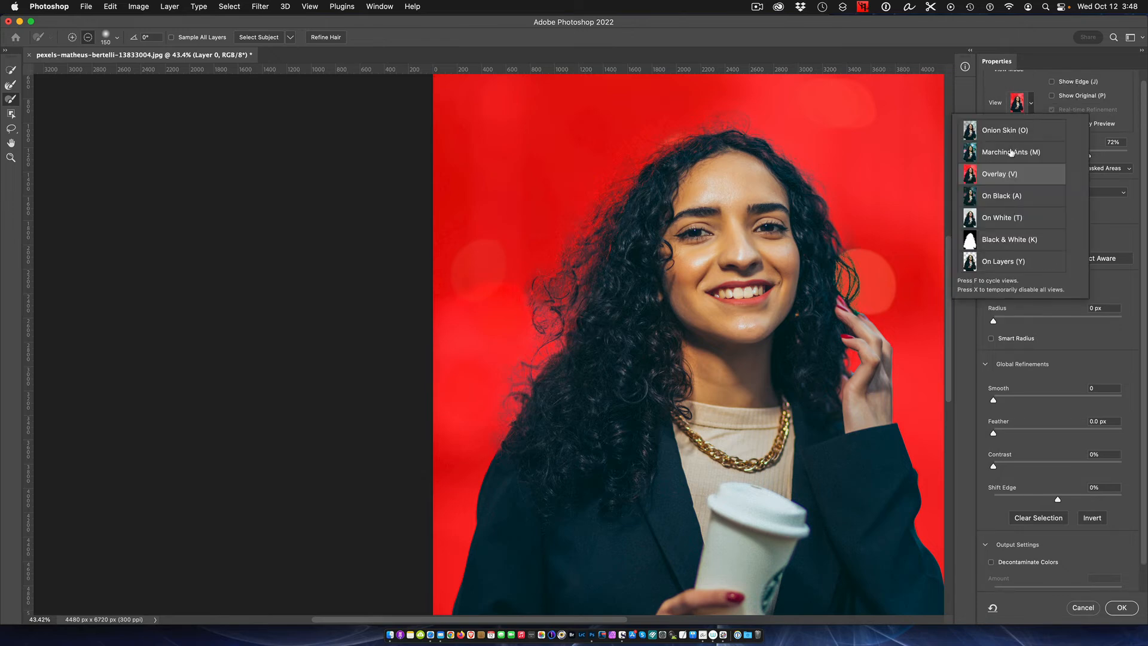
{"action": "left_click", "coordinate": [998, 219]}
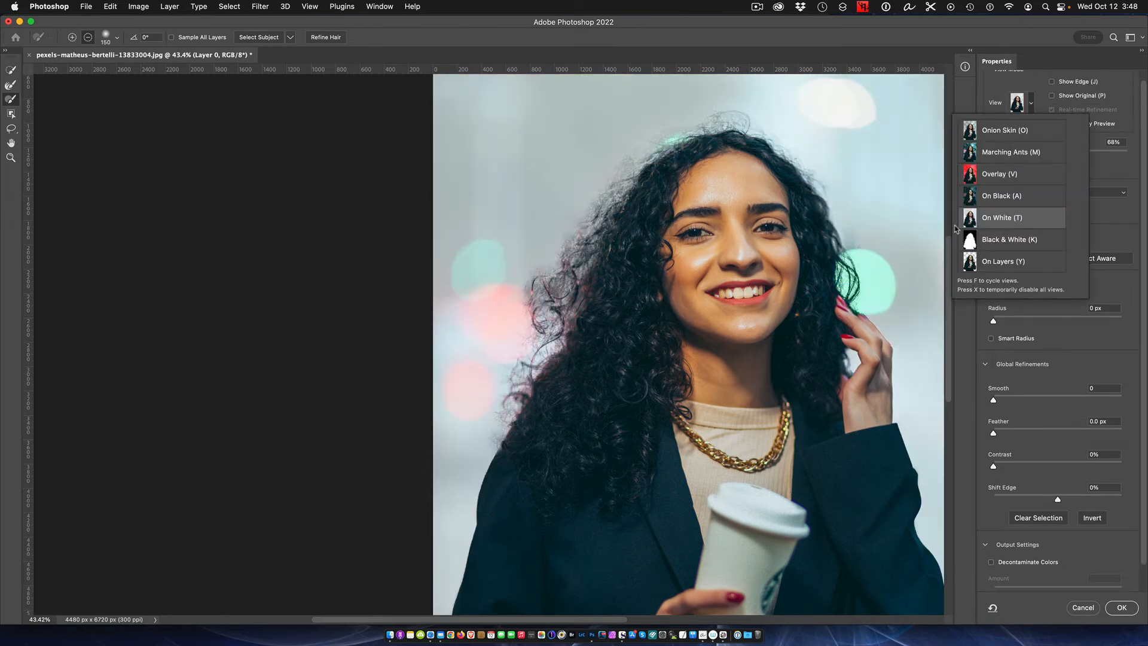
{"action": "left_click", "coordinate": [1112, 173]}
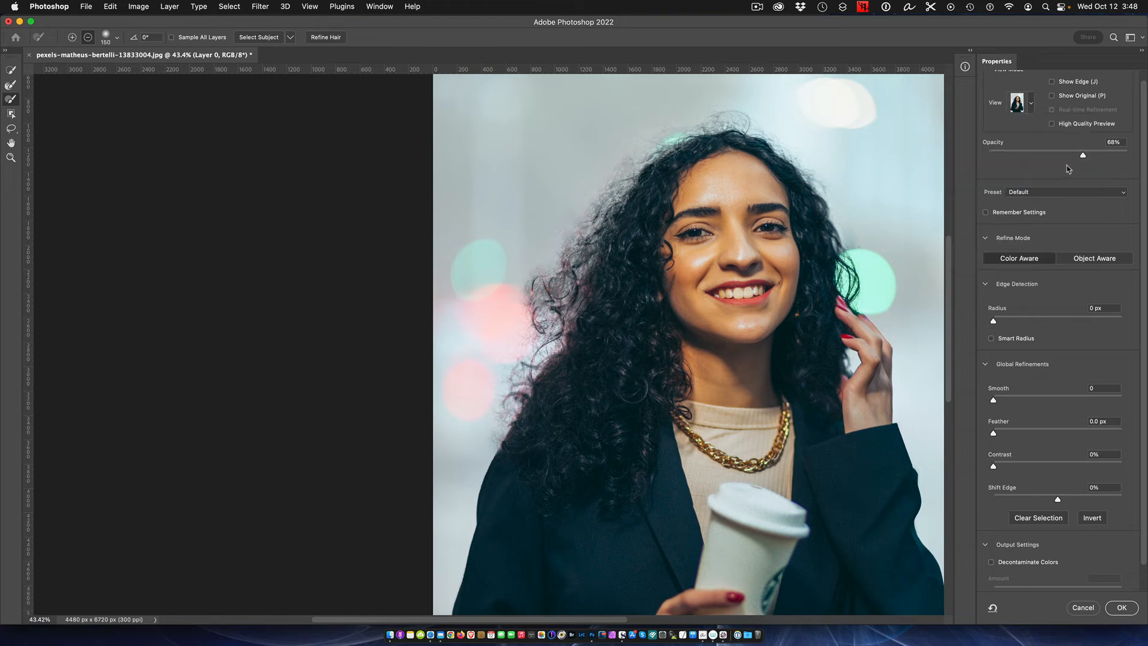
{"action": "left_click_drag", "start_coordinate": [1088, 157], "coordinate": [1136, 158]}
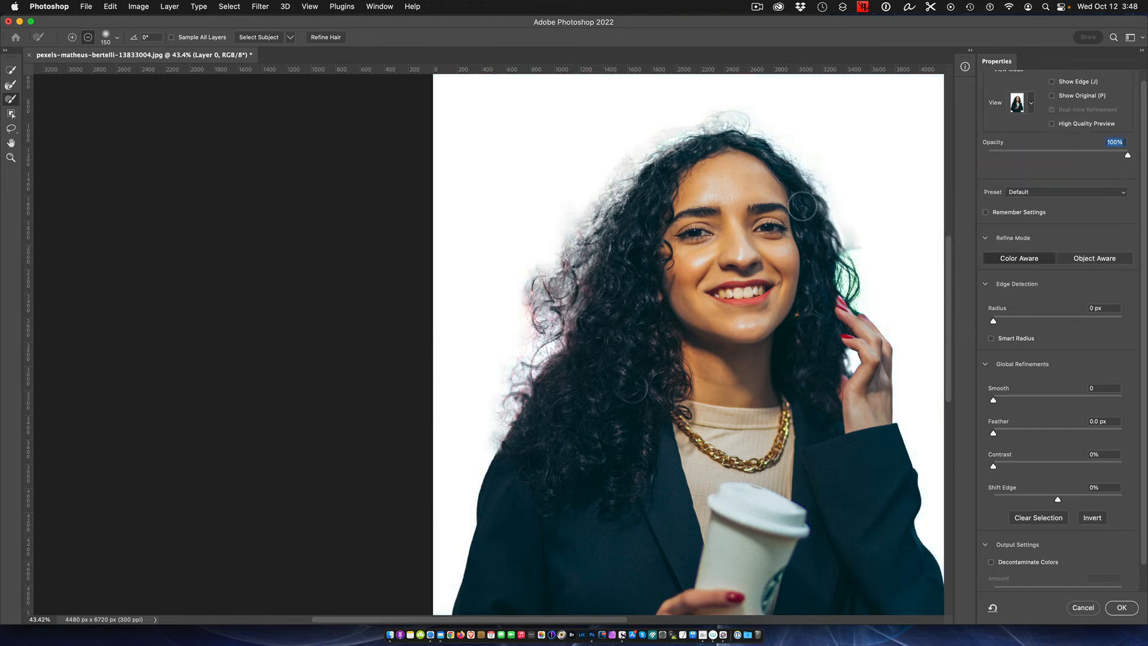
{"action": "scroll", "coordinate": [750, 212], "scroll_direction": "up", "scroll_amount": 3}
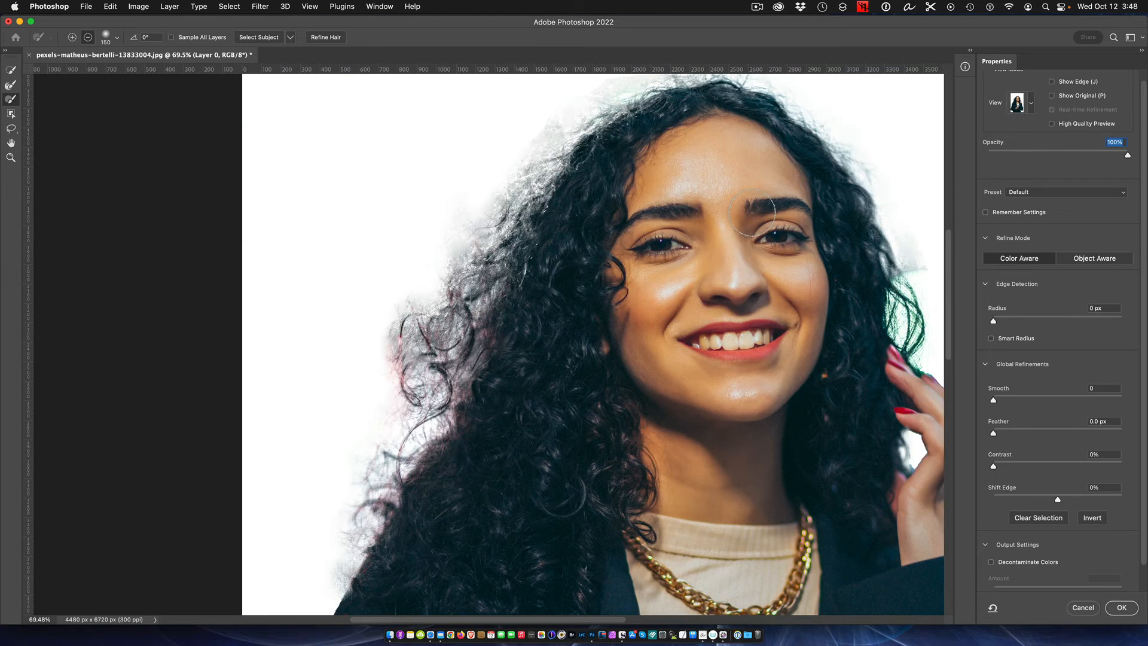
{"action": "scroll", "coordinate": [752, 212], "scroll_direction": "down", "scroll_amount": 3}
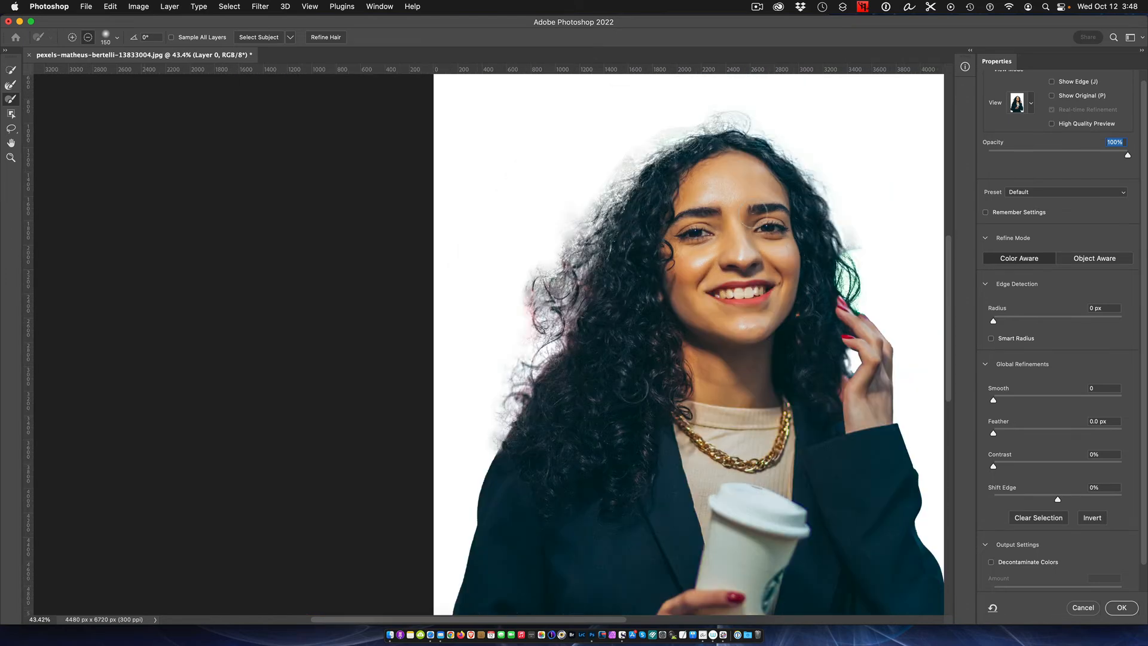
{"action": "scroll", "coordinate": [754, 212], "scroll_direction": "down", "scroll_amount": 2}
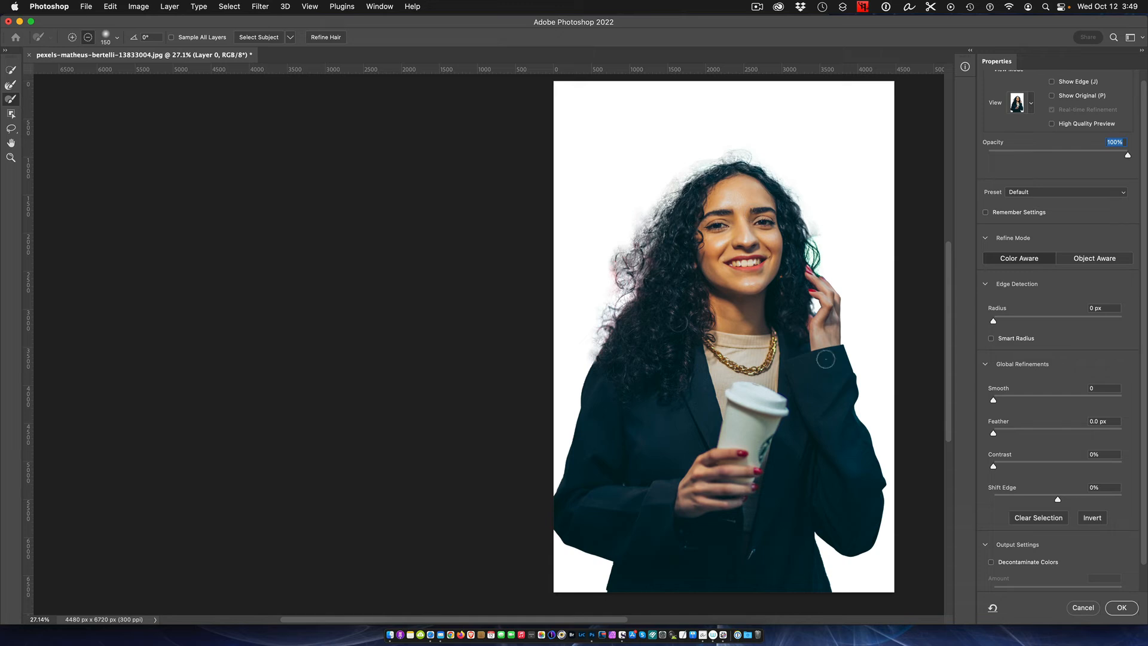
- Output the refined selection as a New Layer with Layer Mask and accept the Select and Mask result
{"action": "scroll", "coordinate": [1042, 420], "scroll_direction": "down", "scroll_amount": 2}
{"action": "scroll", "coordinate": [1041, 421], "scroll_direction": "down", "scroll_amount": 1}
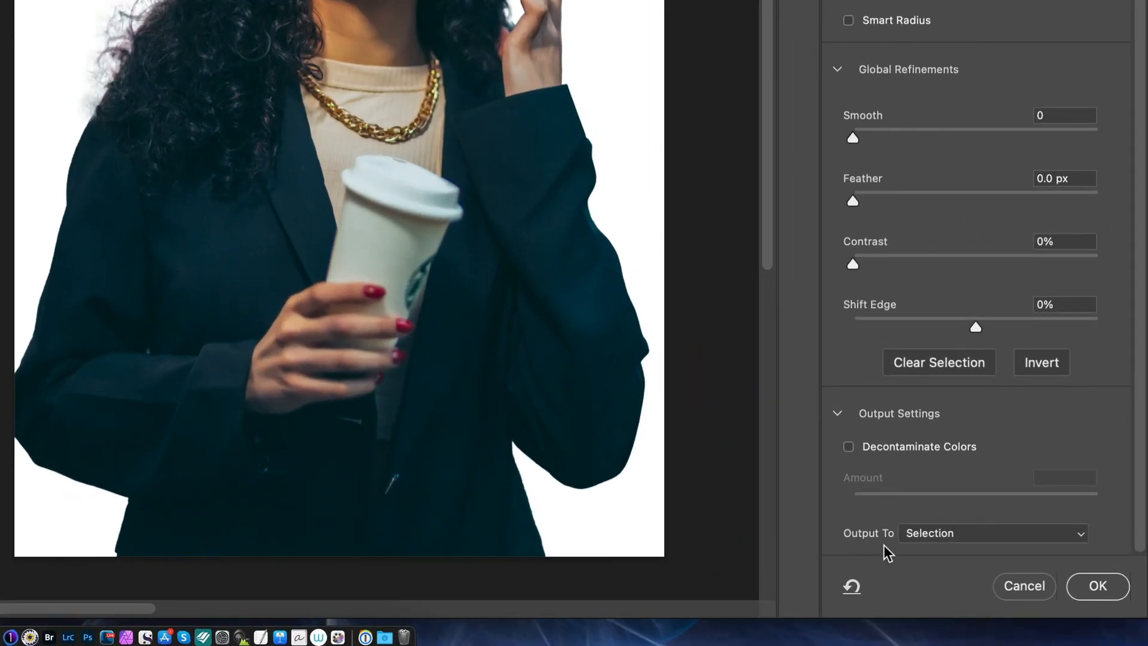
{"action": "left_click", "coordinate": [1078, 542]}
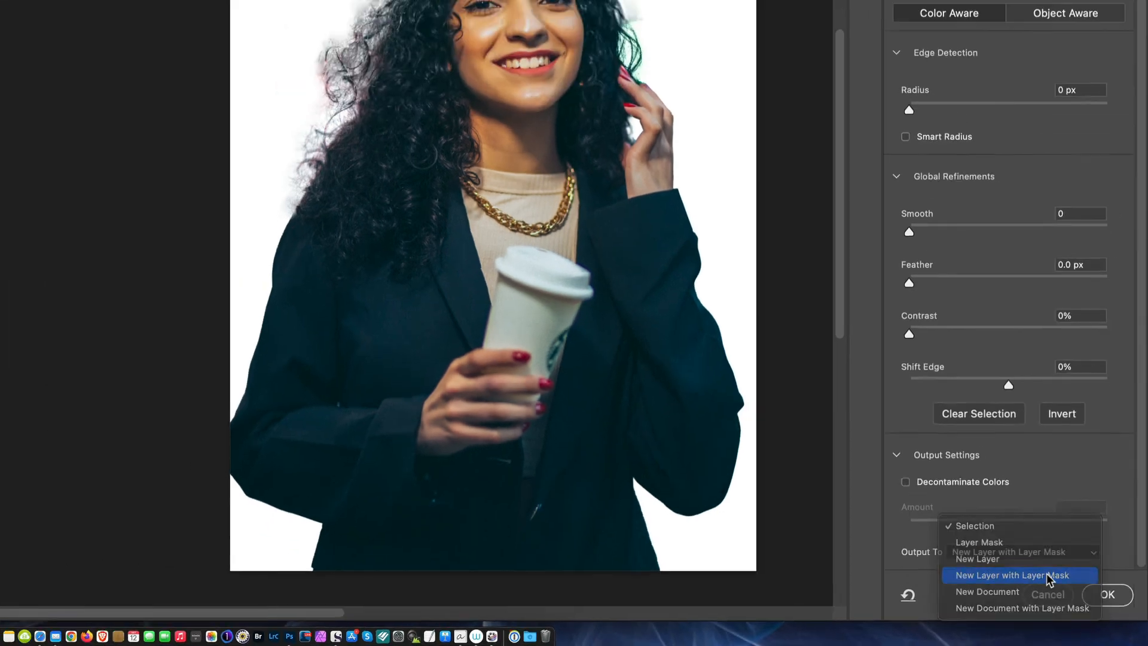
{"action": "left_click", "coordinate": [1022, 562]}
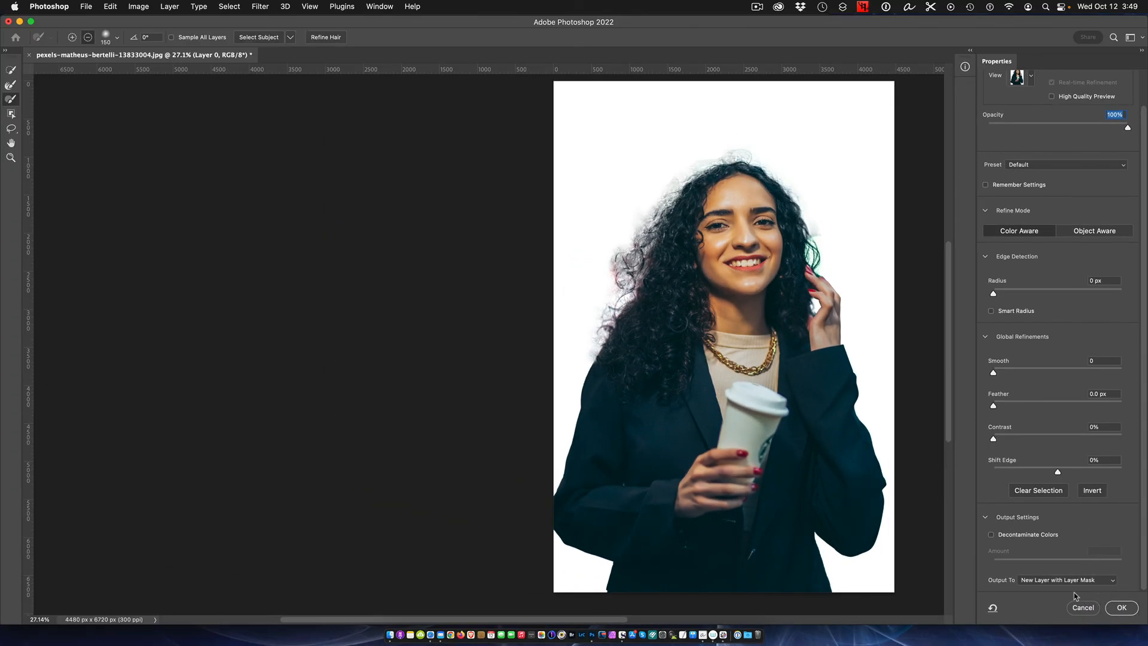
{"action": "left_click", "coordinate": [1119, 608]}
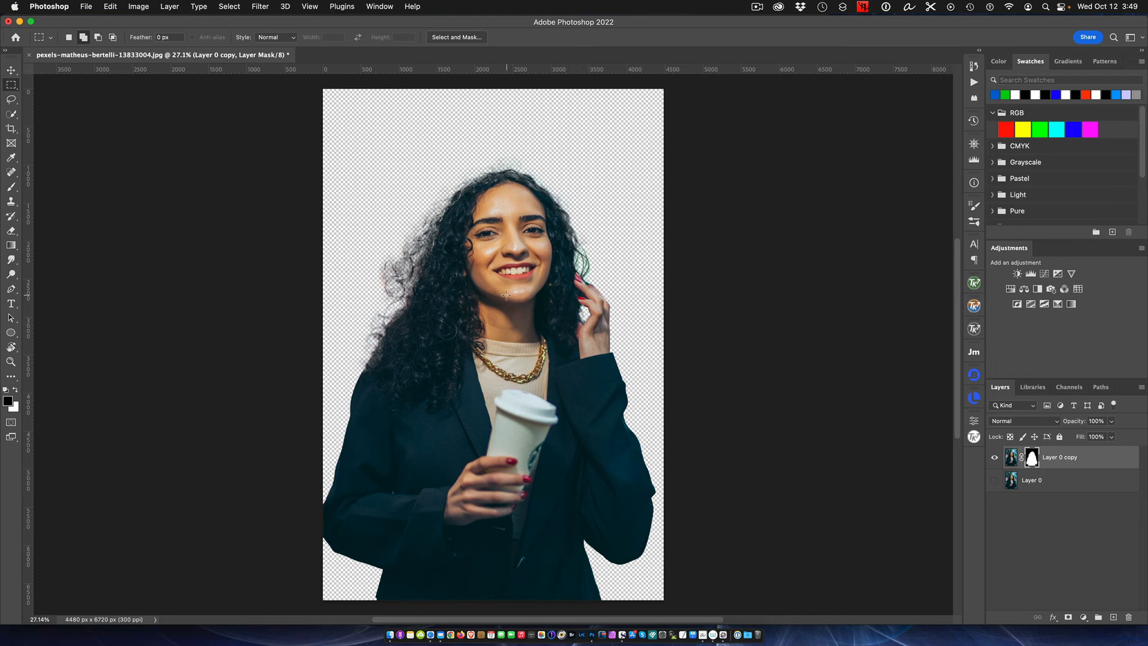
- Add a Gradient Fill layer with a black-to-blue-to-white preset directly above Layer 0 and check the hair against it
{"action": "scroll", "coordinate": [505, 294], "scroll_direction": "up", "scroll_amount": 2}
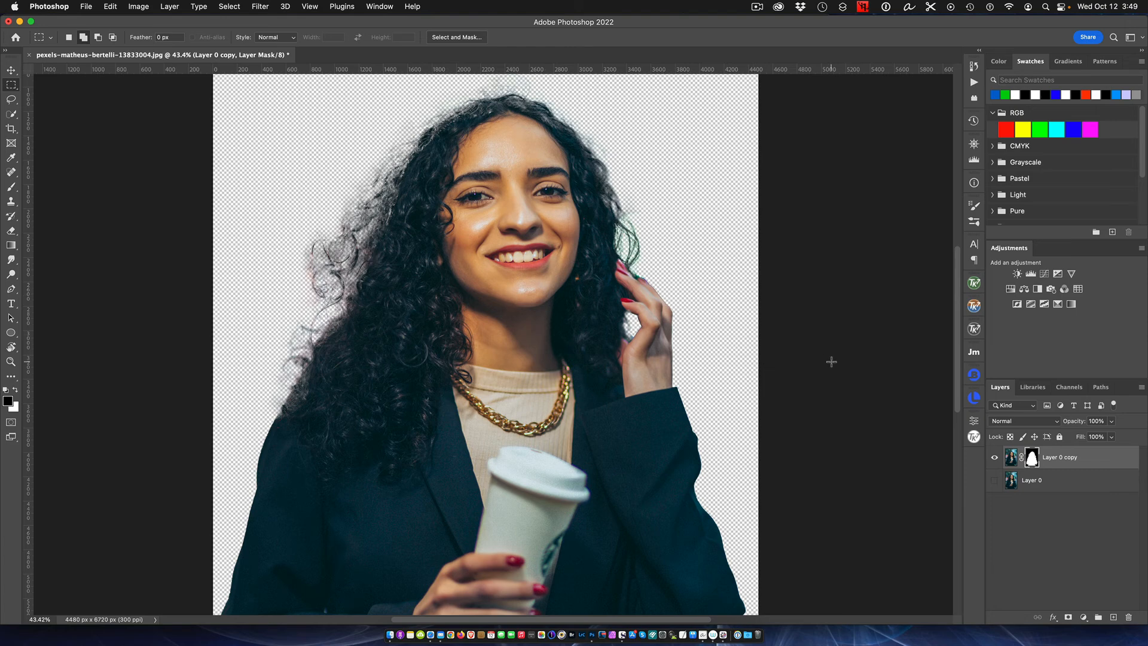
{"action": "key", "text": "super+minus"}
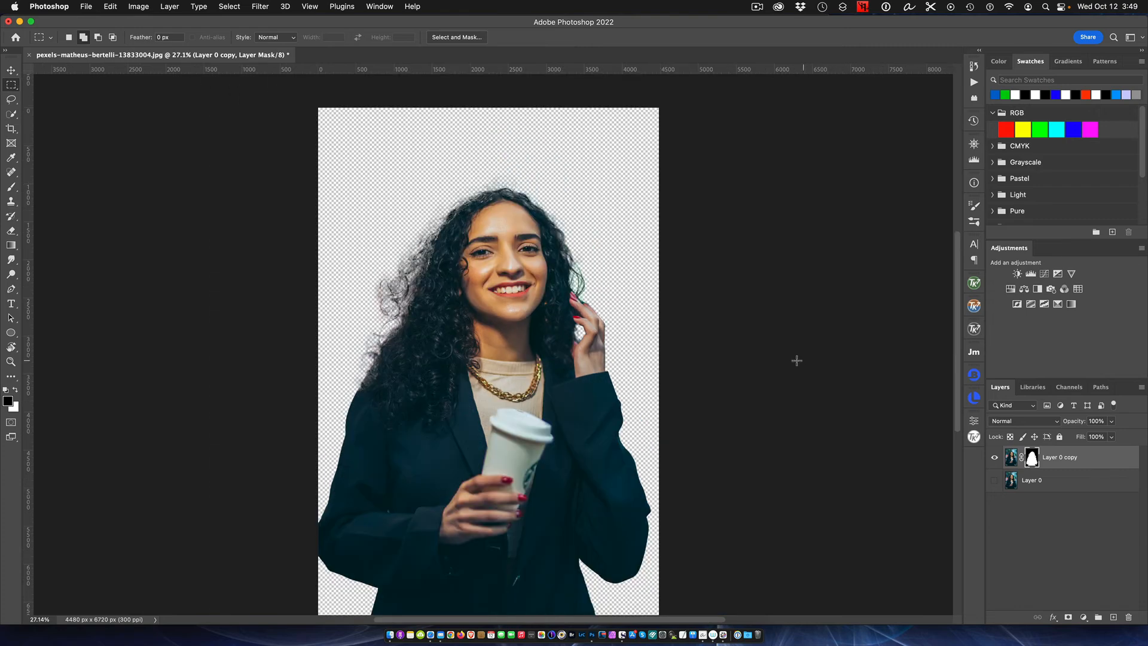
{"action": "key", "text": "super+equal"}
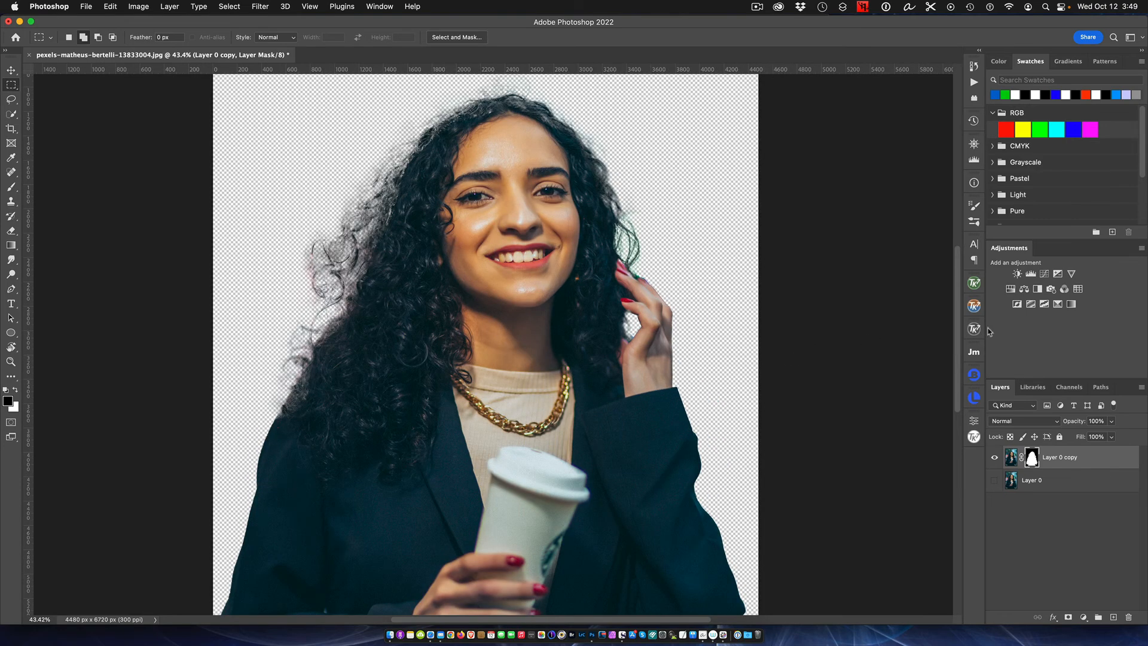
{"action": "left_click", "coordinate": [1074, 483]}
{"action": "left_click", "coordinate": [1083, 618]}
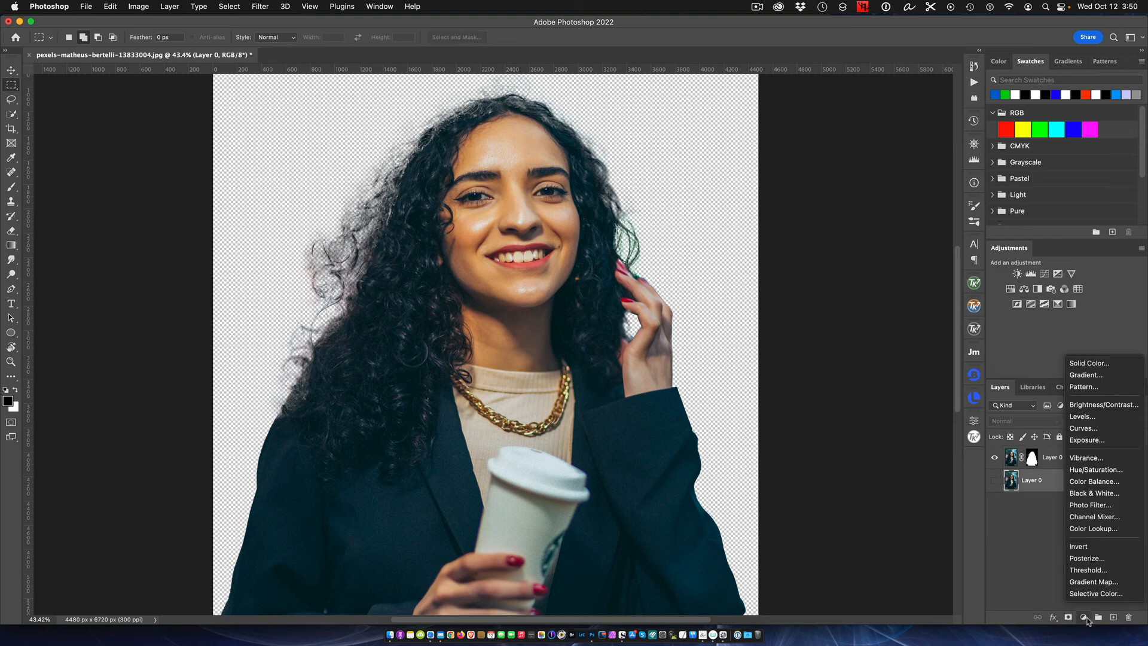
{"action": "left_click", "coordinate": [1075, 375]}
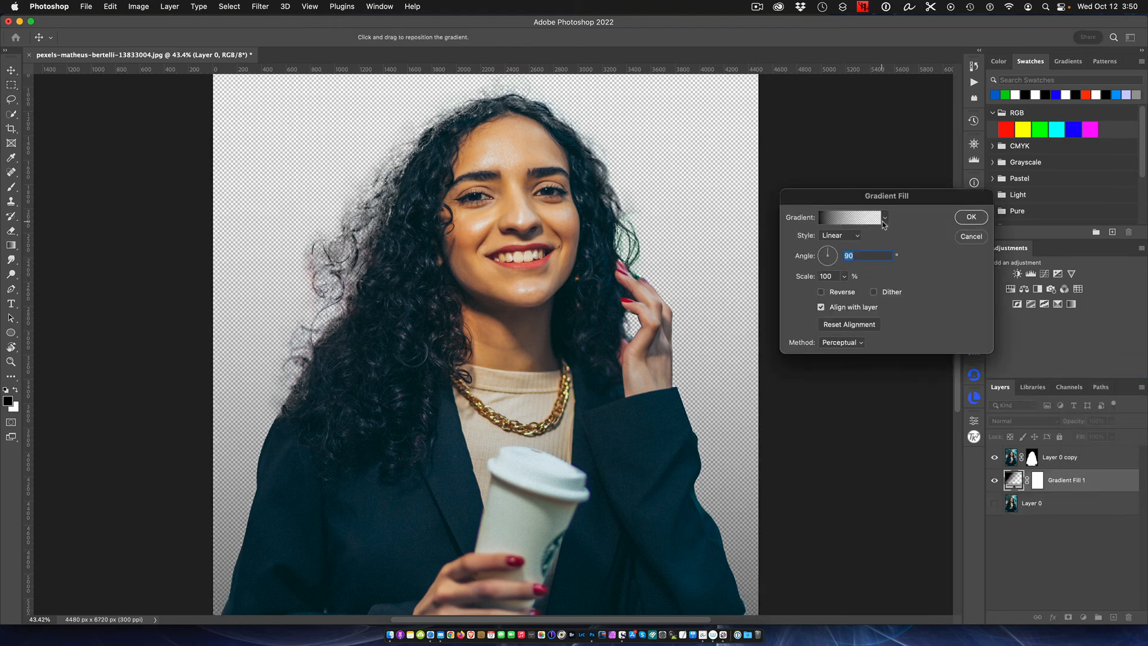
{"action": "left_click", "coordinate": [884, 218]}
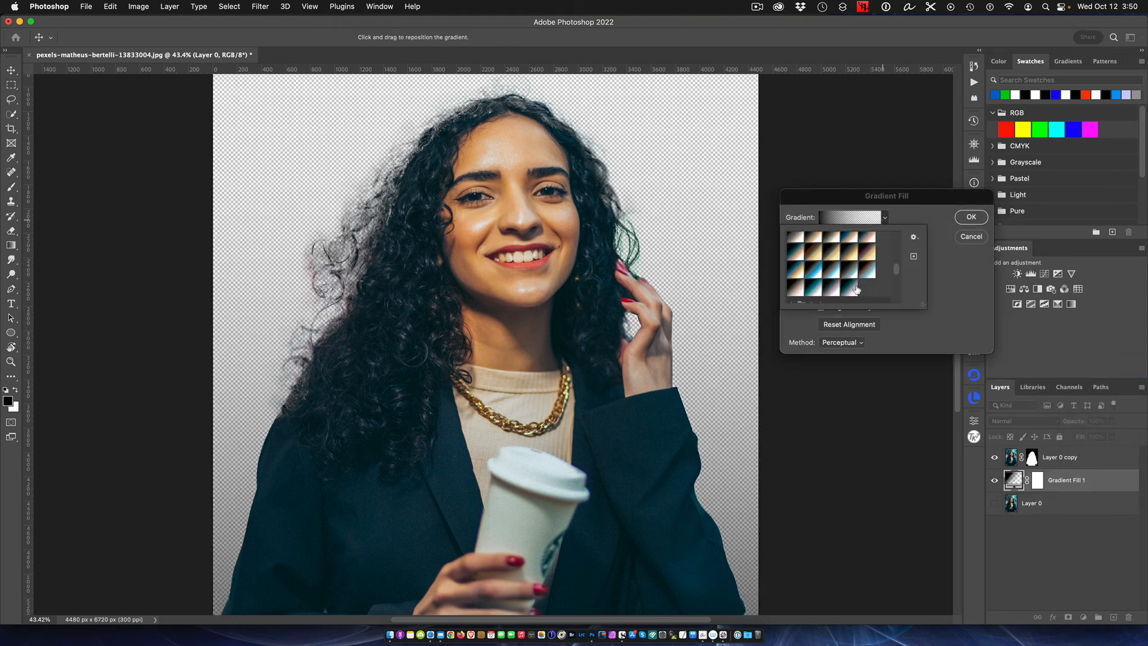
{"action": "left_click", "coordinate": [813, 269]}
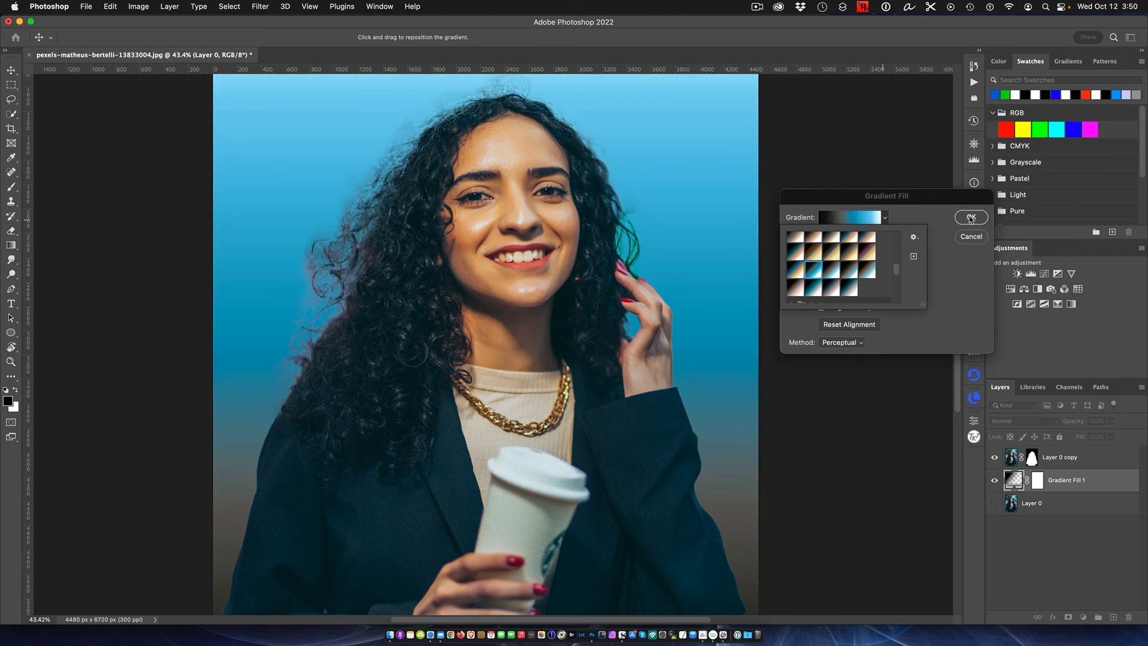
{"action": "left_click", "coordinate": [969, 218]}
{"action": "key", "text": "super+plus"}
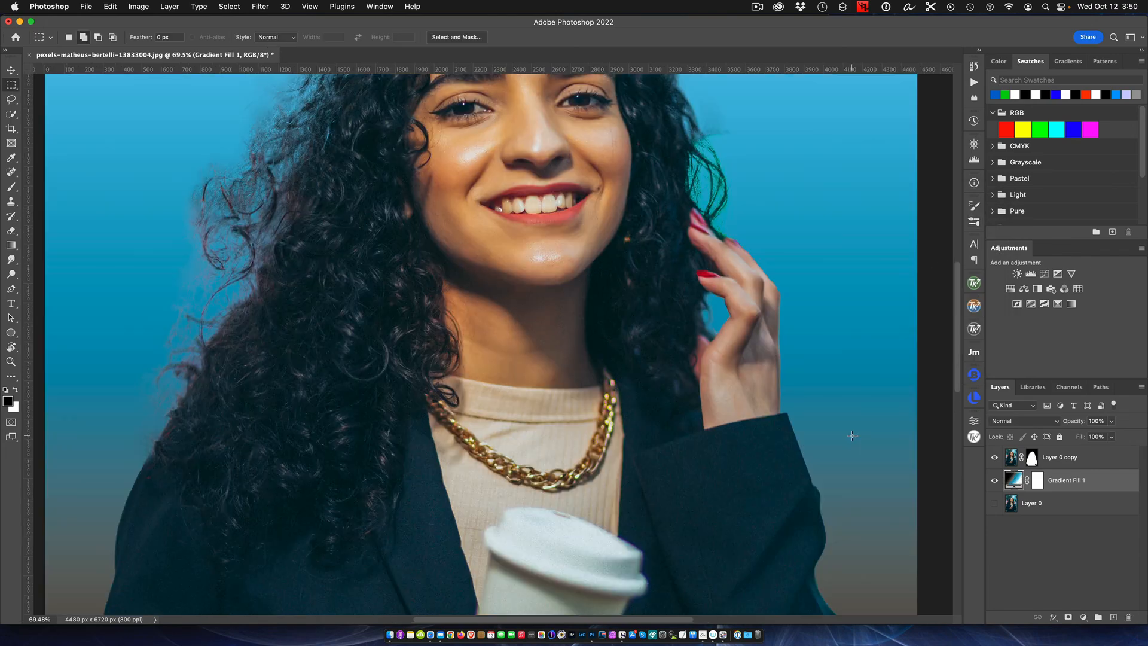
{"action": "scroll", "coordinate": [851, 436], "scroll_direction": "down", "scroll_amount": 3}
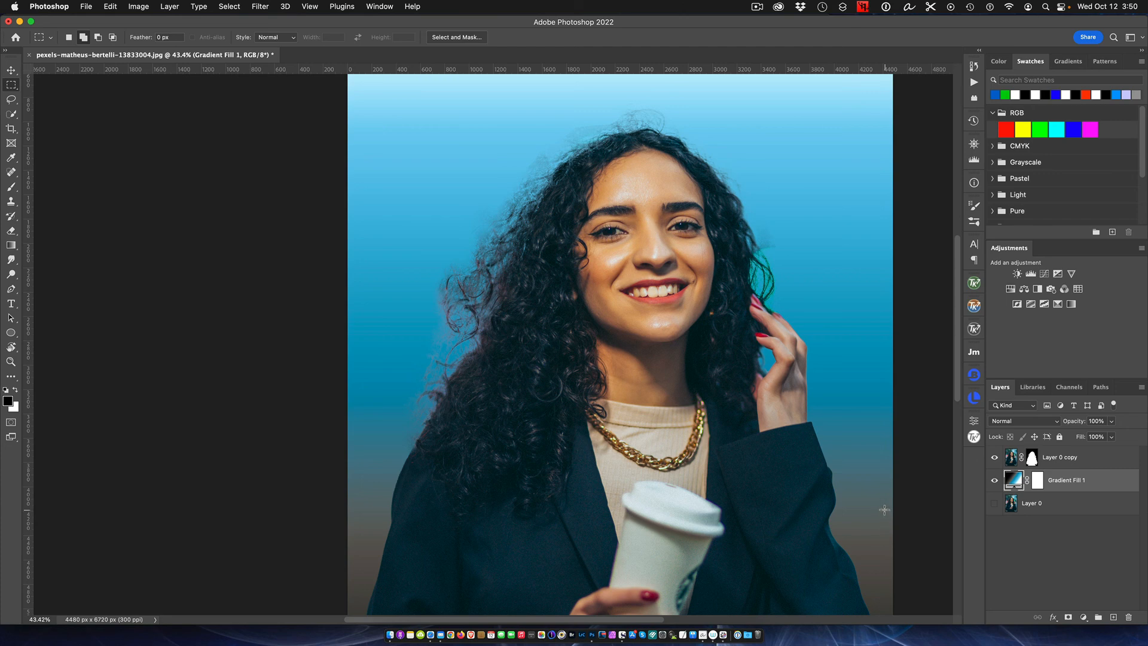
{"action": "left_click", "coordinate": [760, 7]}
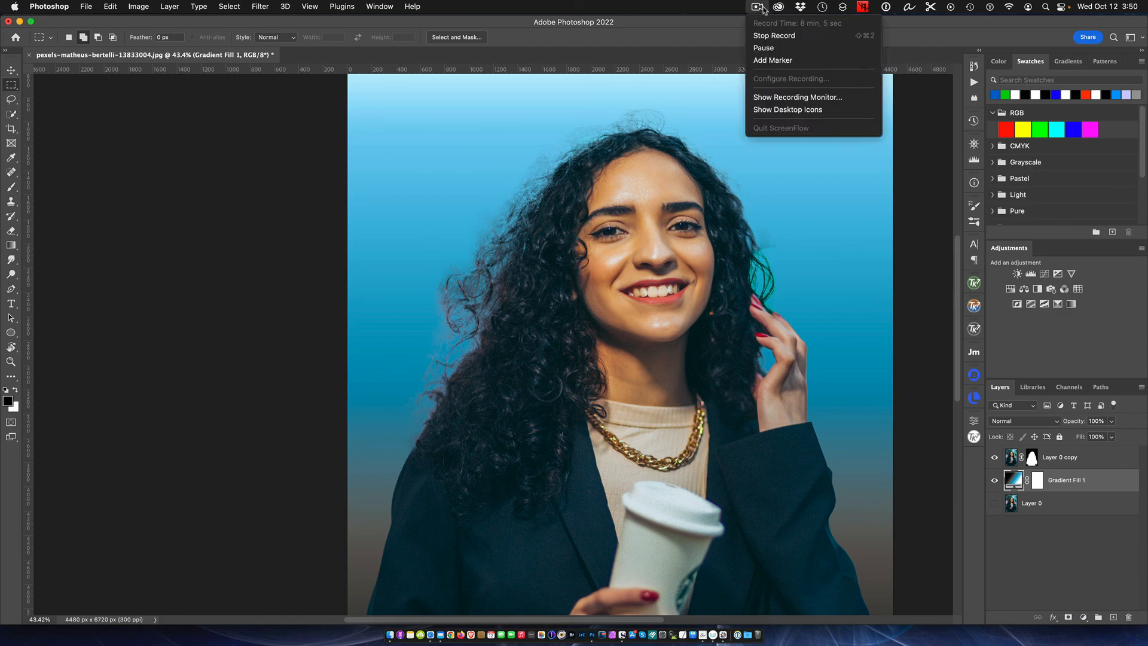
{"action": "left_click", "coordinate": [774, 36]}
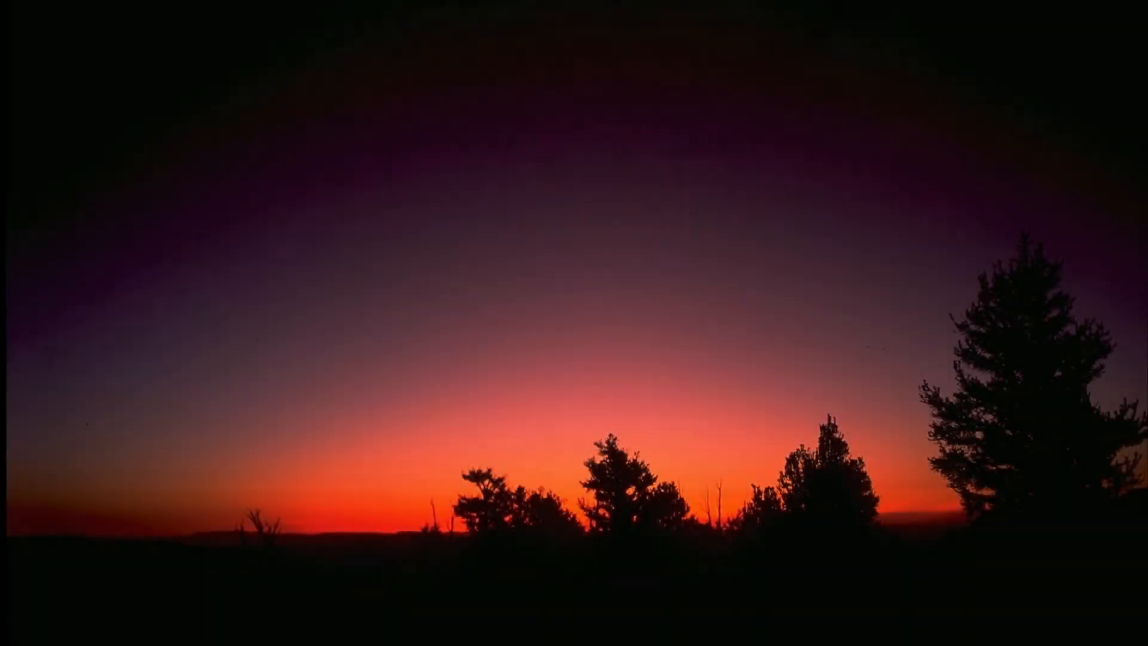